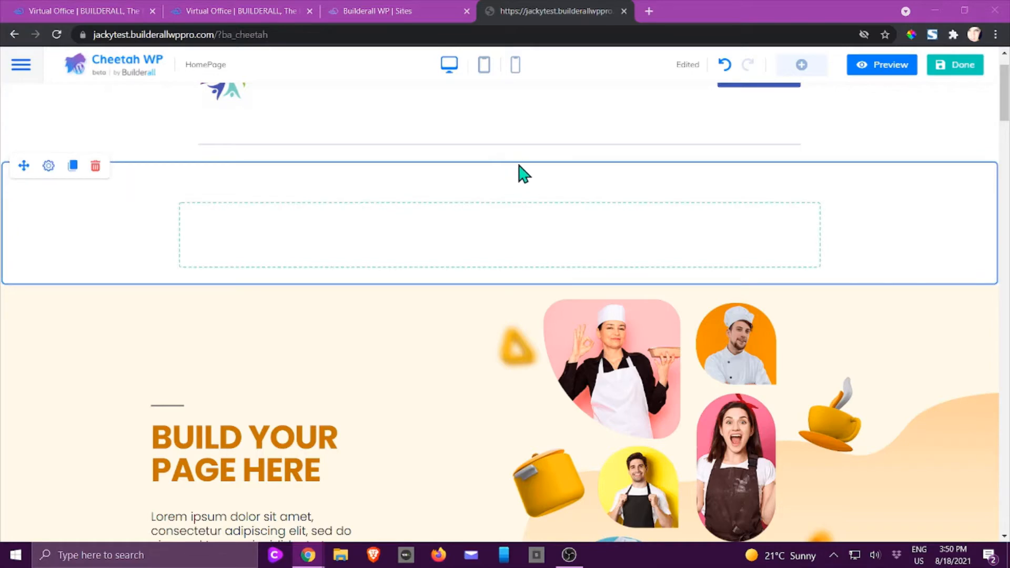
Step: Add an Accordion element to the empty row above the chef banner and view its items on the page
left_click(801, 65)
scroll(823, 217, "up", 1)
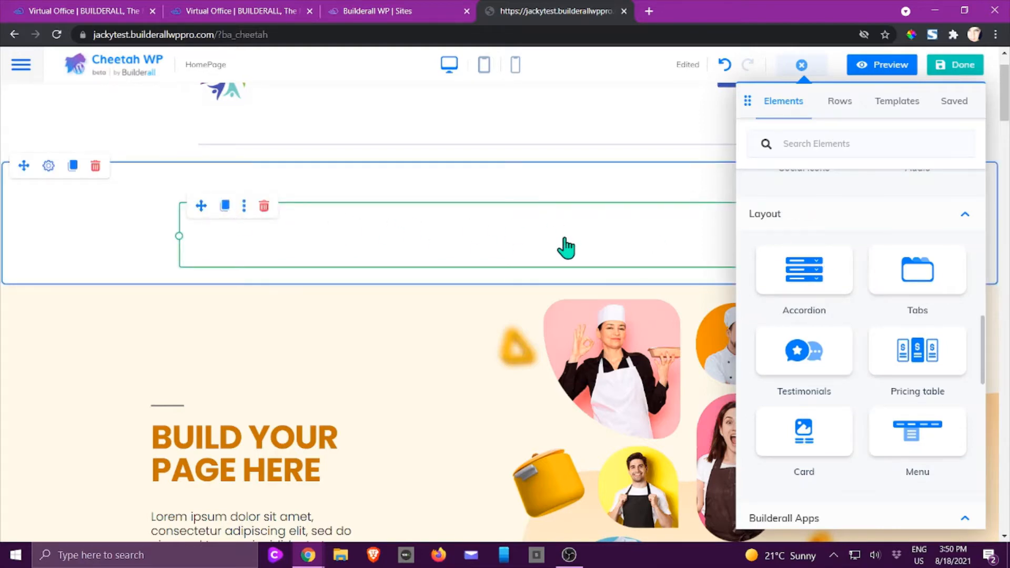
left_click_drag(801, 271, 419, 256)
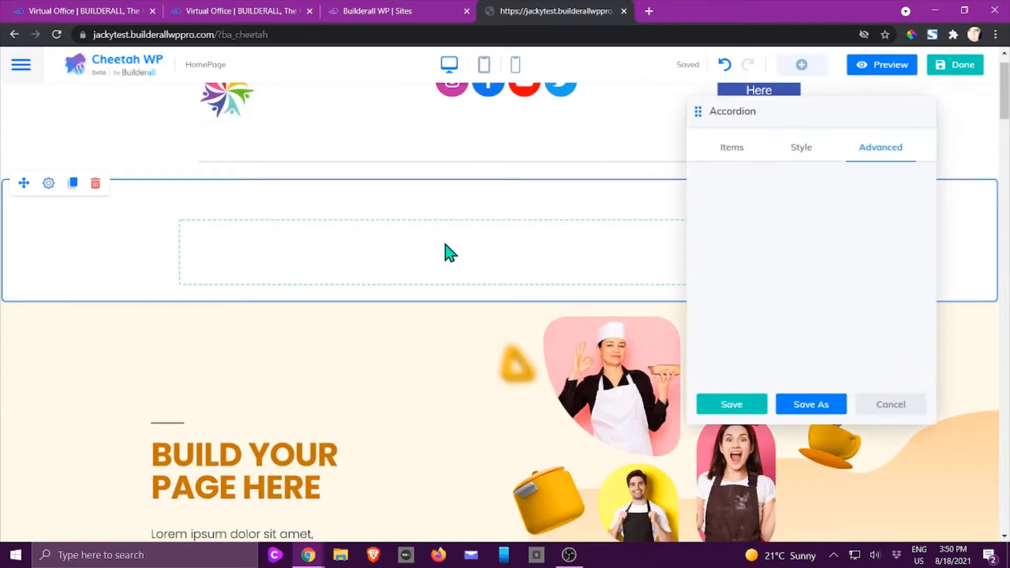
scroll(409, 321, "down", 5)
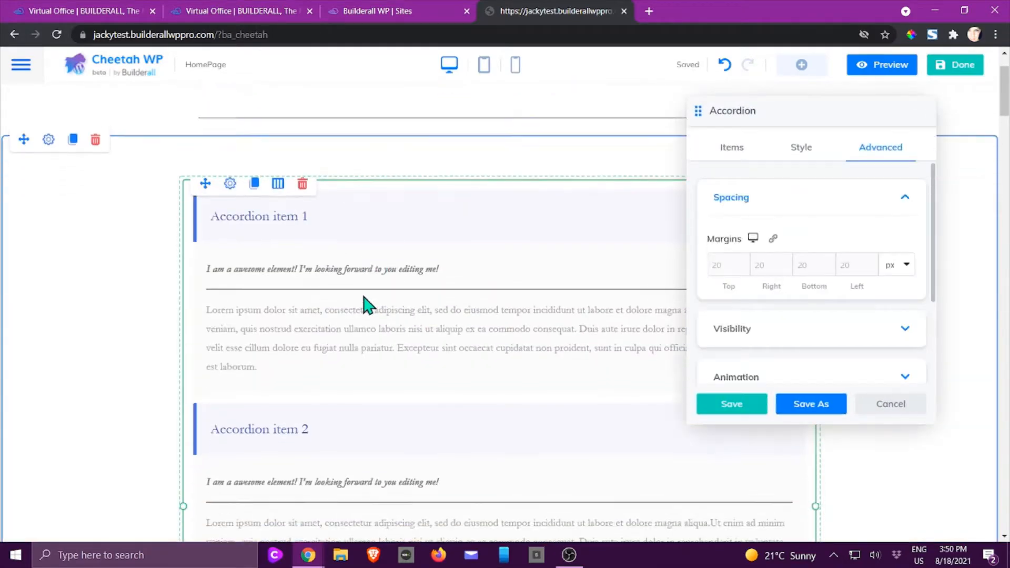
scroll(371, 304, "up", 5)
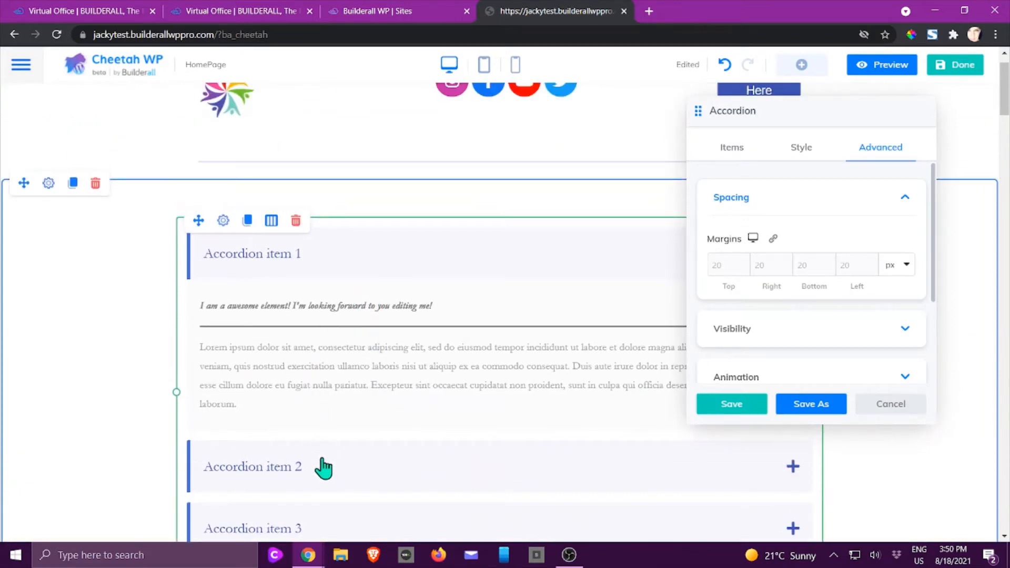
scroll(409, 354, "down", 2)
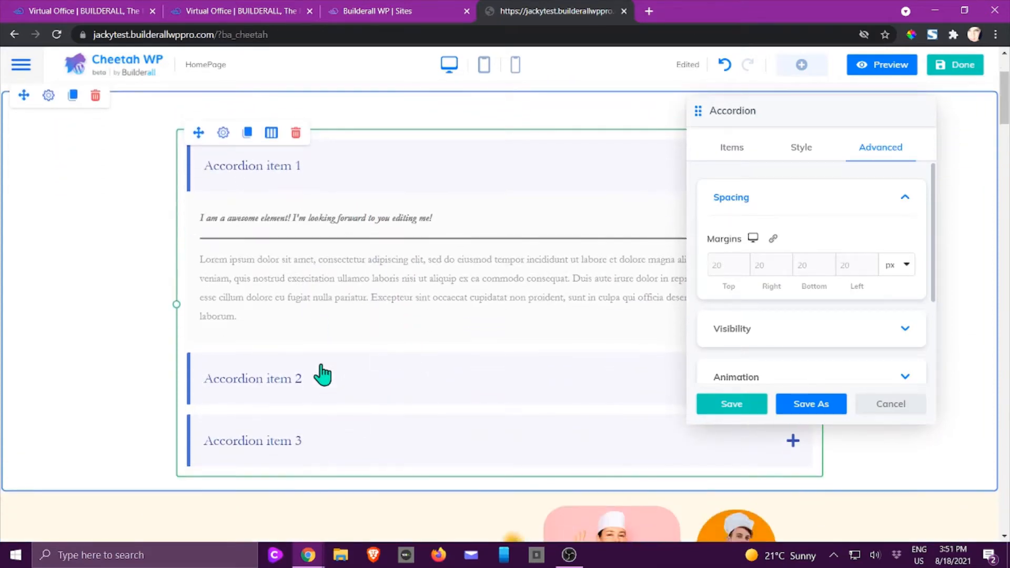
scroll(469, 316, "up", 3)
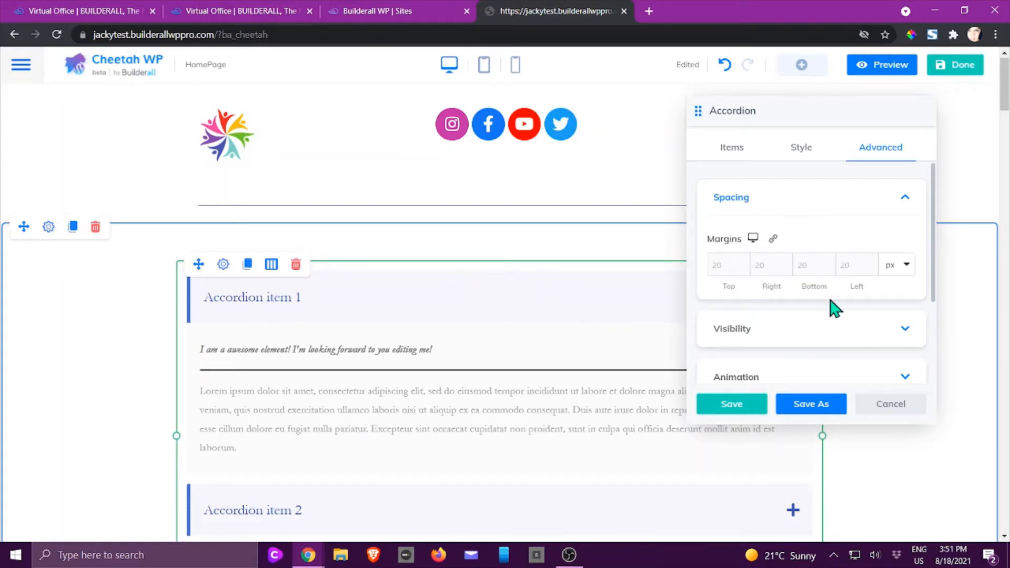
Step: Open Accordion item 1 for editing and examine its title and content in both the Visual and Text views
left_click(733, 151)
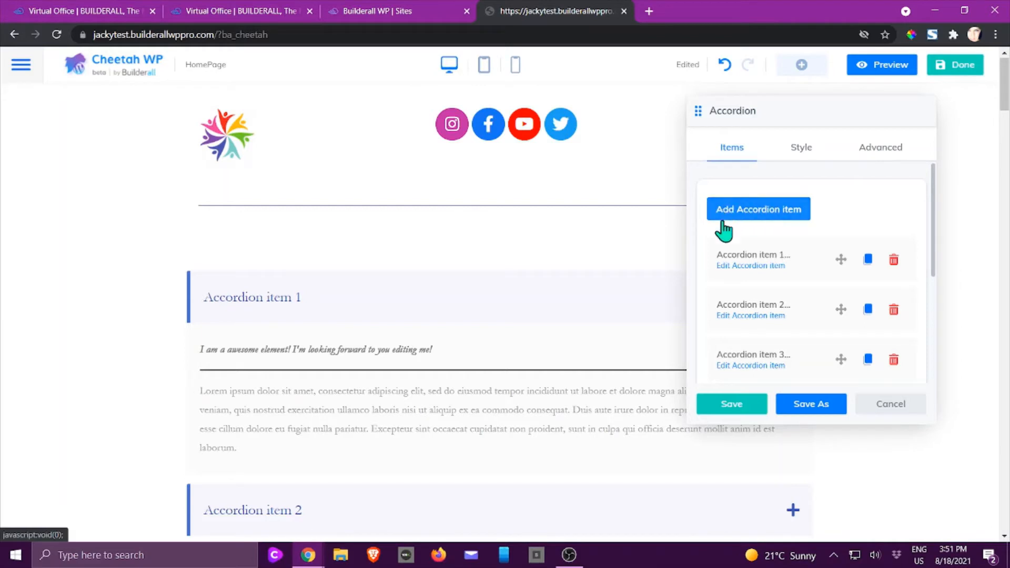
left_click(736, 269)
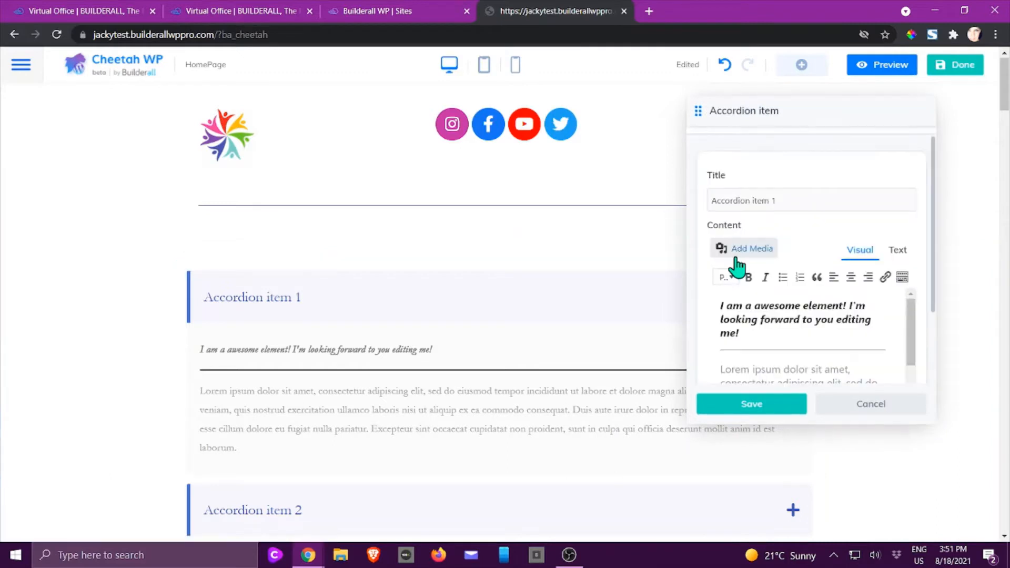
left_click(789, 196)
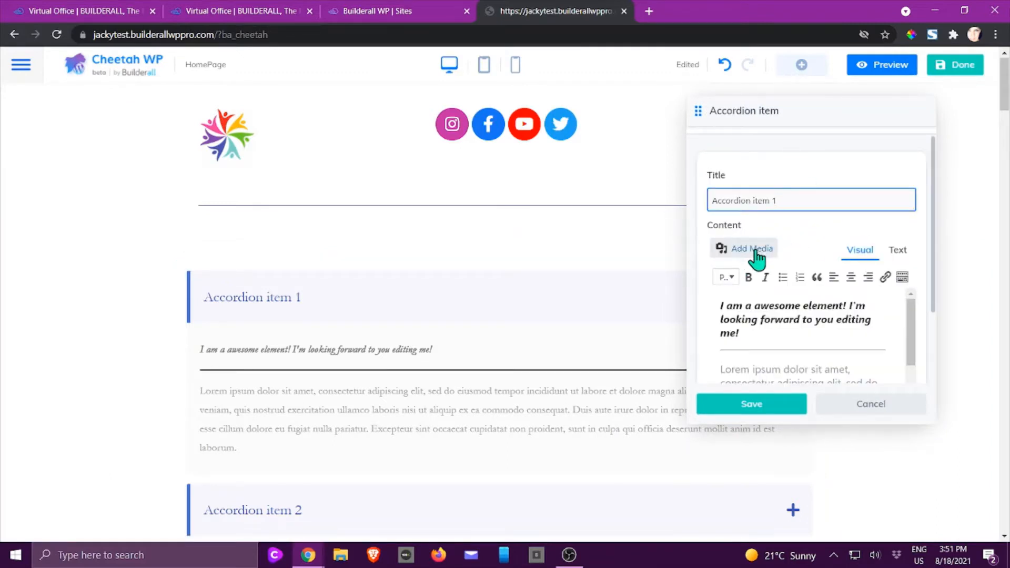
left_click(861, 251)
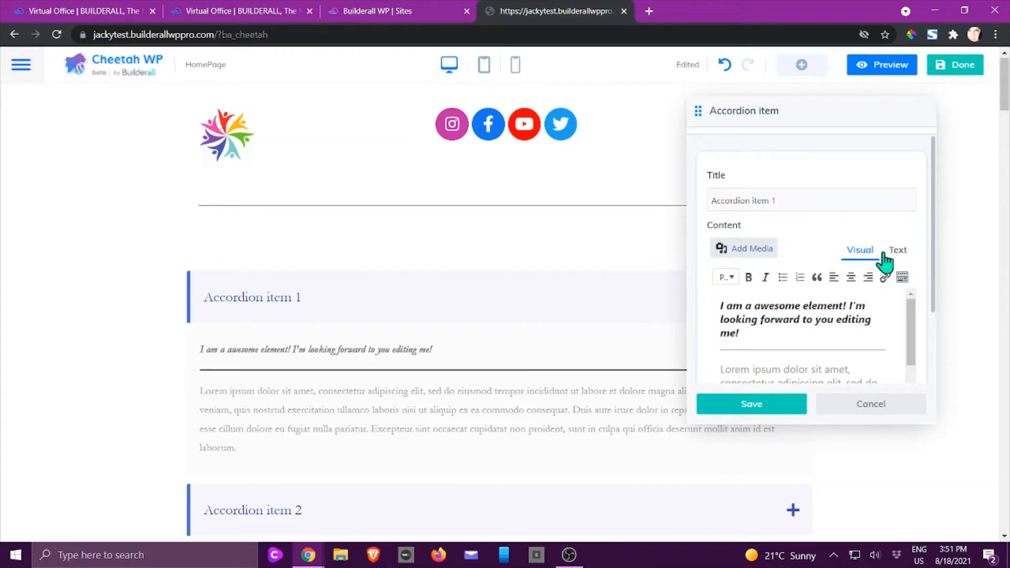
left_click(896, 253)
left_click(858, 251)
scroll(856, 264, "down", 2)
scroll(805, 275, "down", 4)
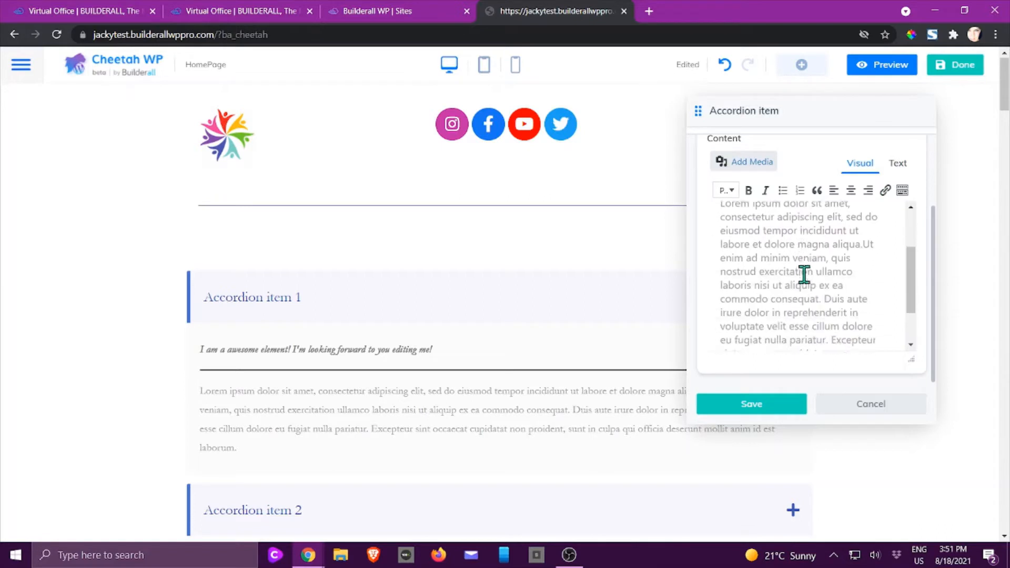
scroll(811, 277, "up", 5)
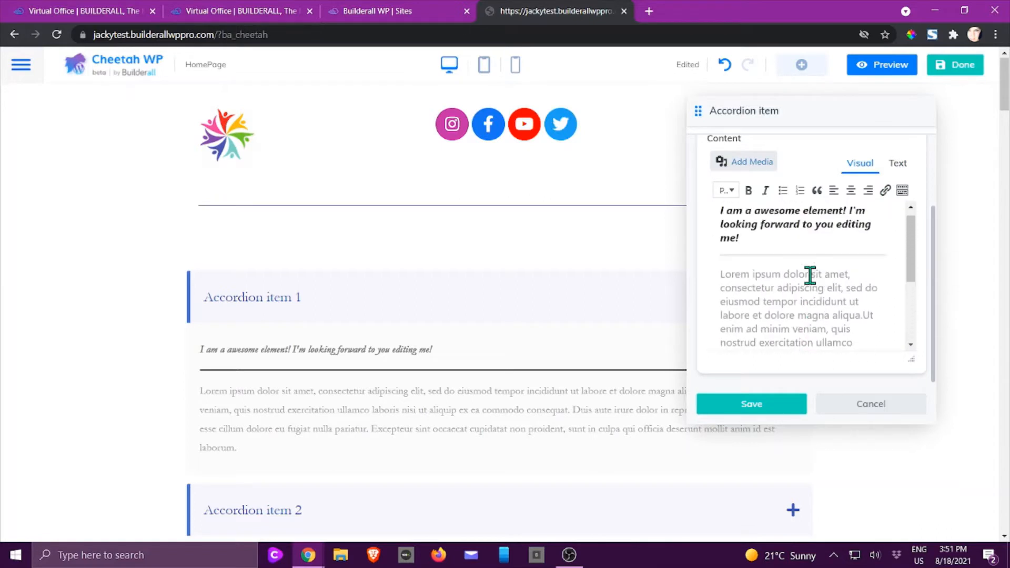
left_click(896, 165)
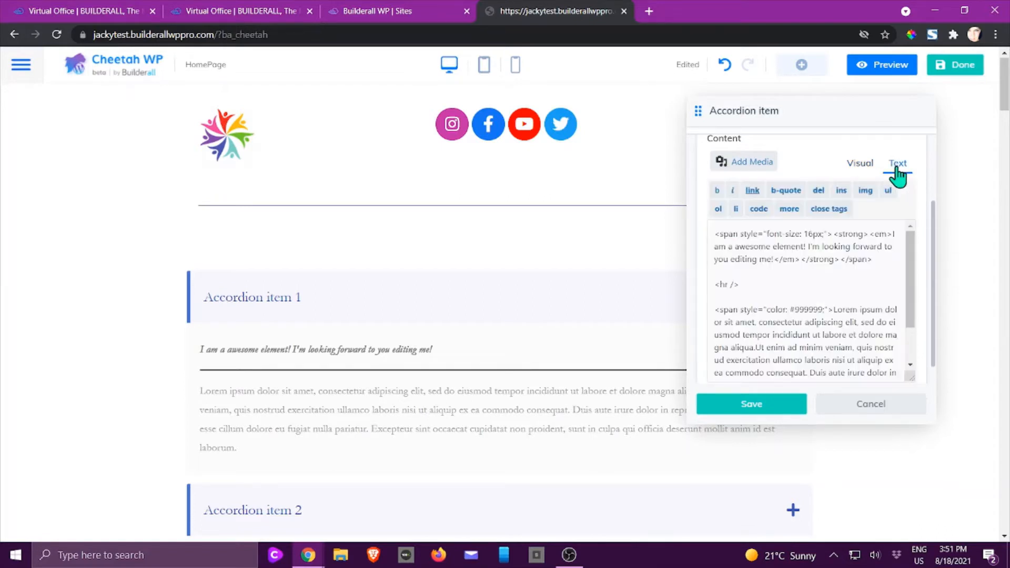
left_click(859, 164)
Step: Look at the media sources available for the accordion item's content, then leave the item without saving
left_click(751, 161)
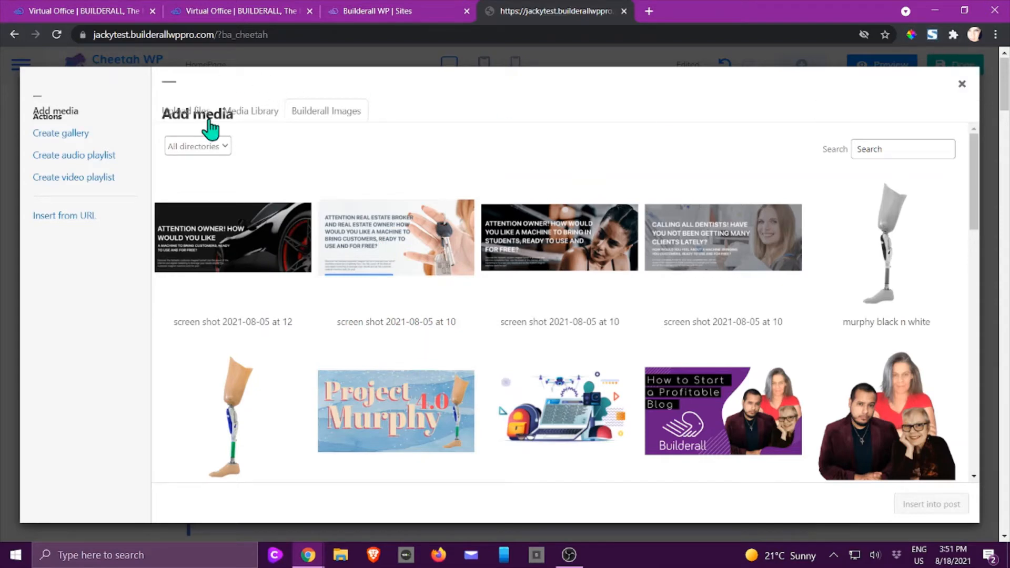
left_click(961, 84)
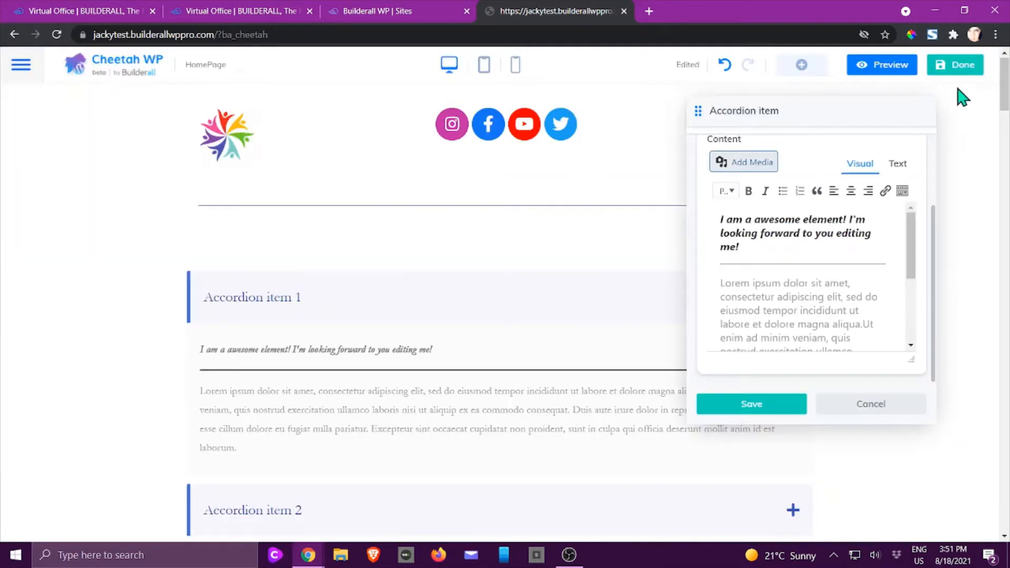
scroll(881, 193, "up", 2)
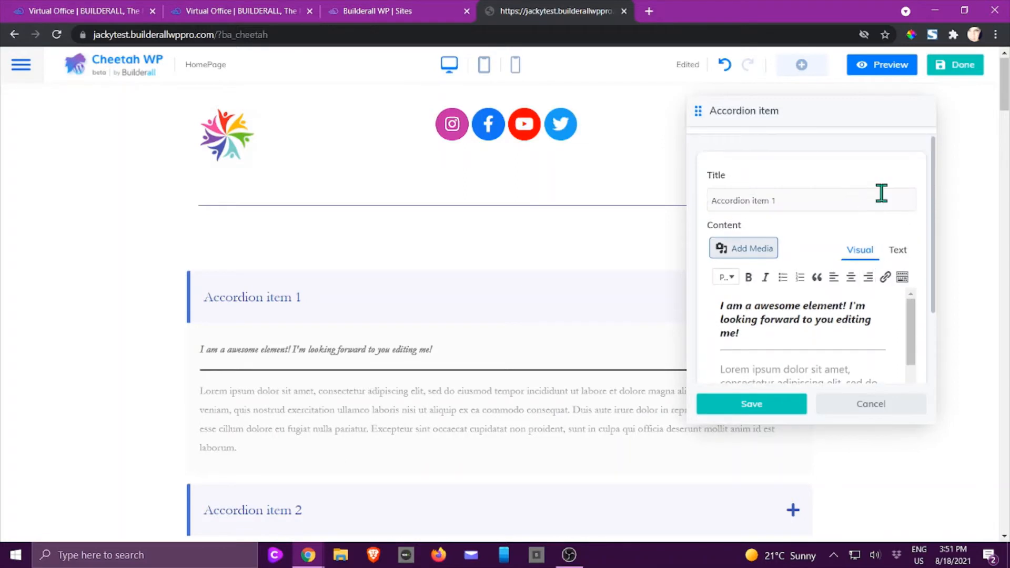
left_click(856, 409)
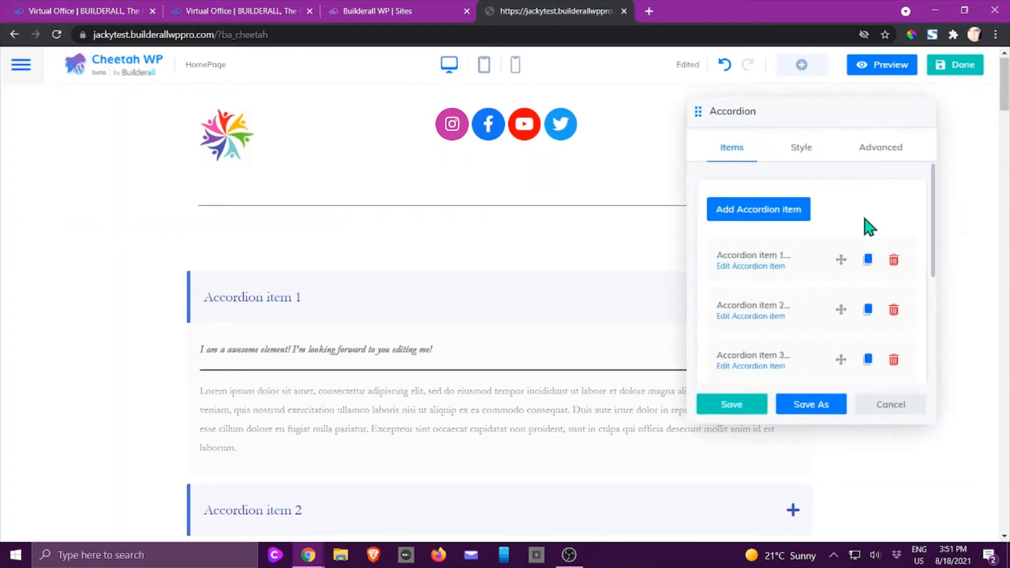
Step: Review the accordion's item settings for expanding the first item and the space between items
scroll(800, 251, "down", 3)
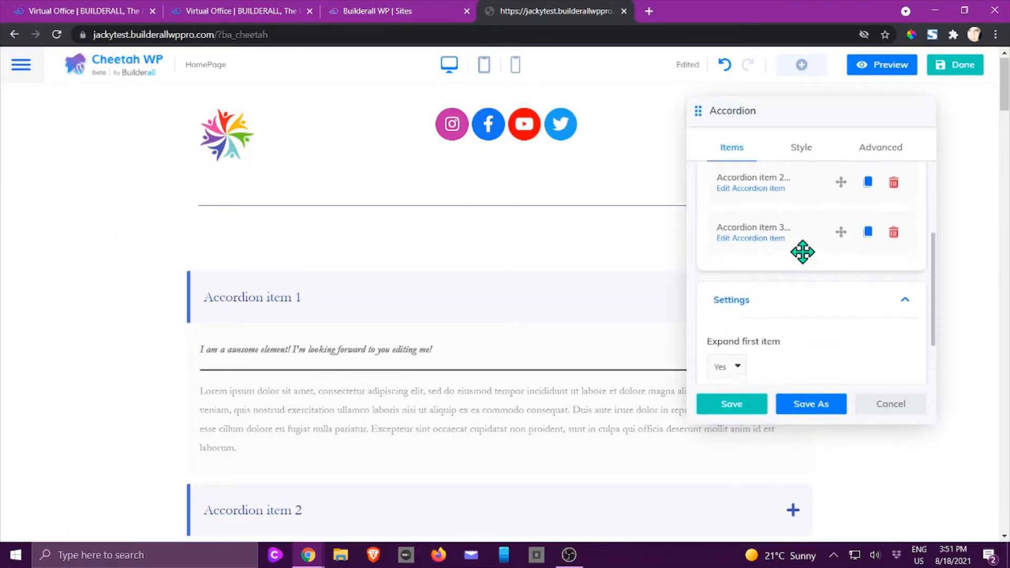
scroll(803, 262, "down", 1)
scroll(768, 265, "down", 1)
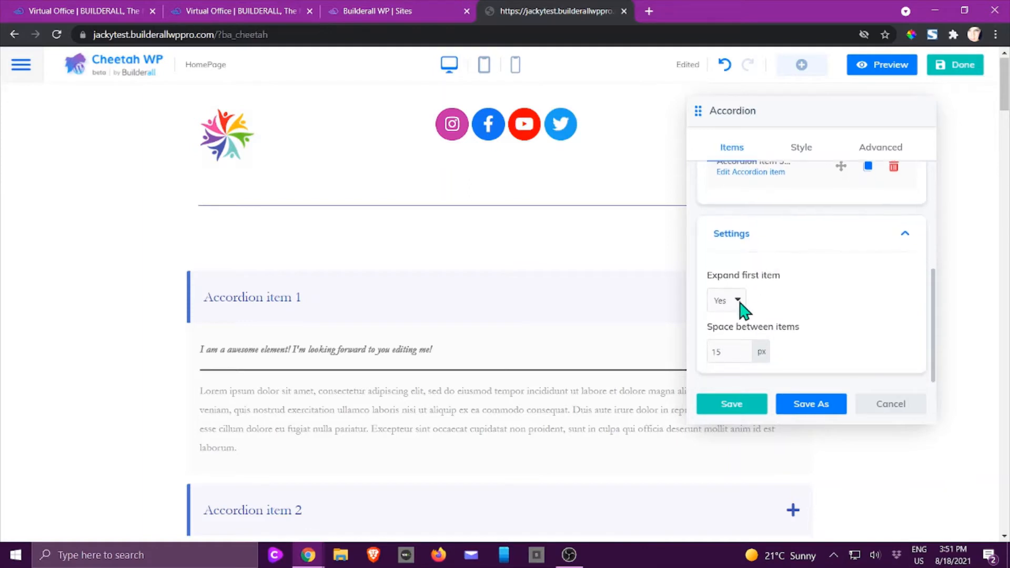
left_click(738, 301)
left_click(740, 303)
scroll(791, 363, "up", 3)
Step: Examine the accordion's style options for the header and body, including colors, typography, border and padding
left_click(806, 153)
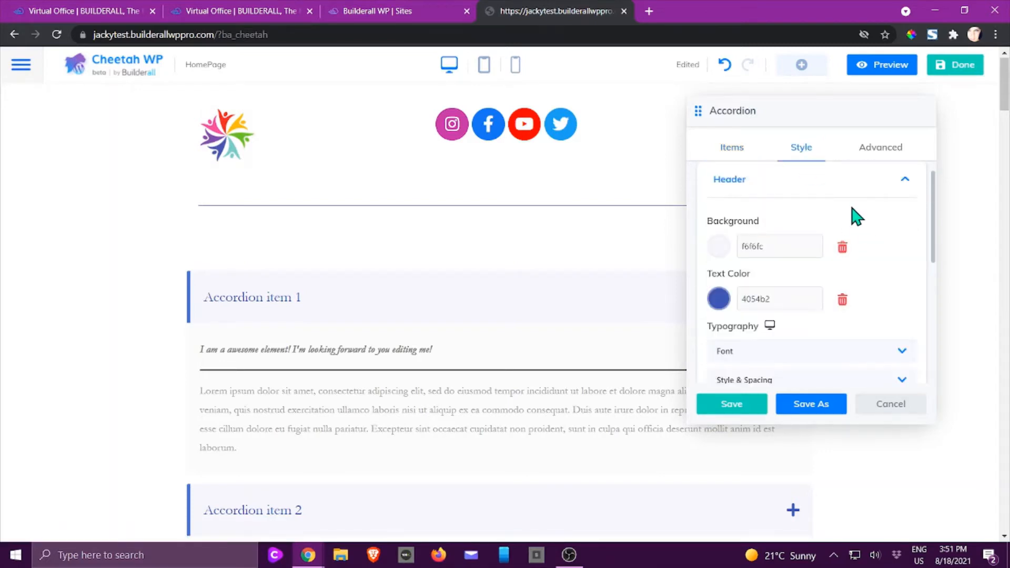
scroll(852, 215, "down", 3)
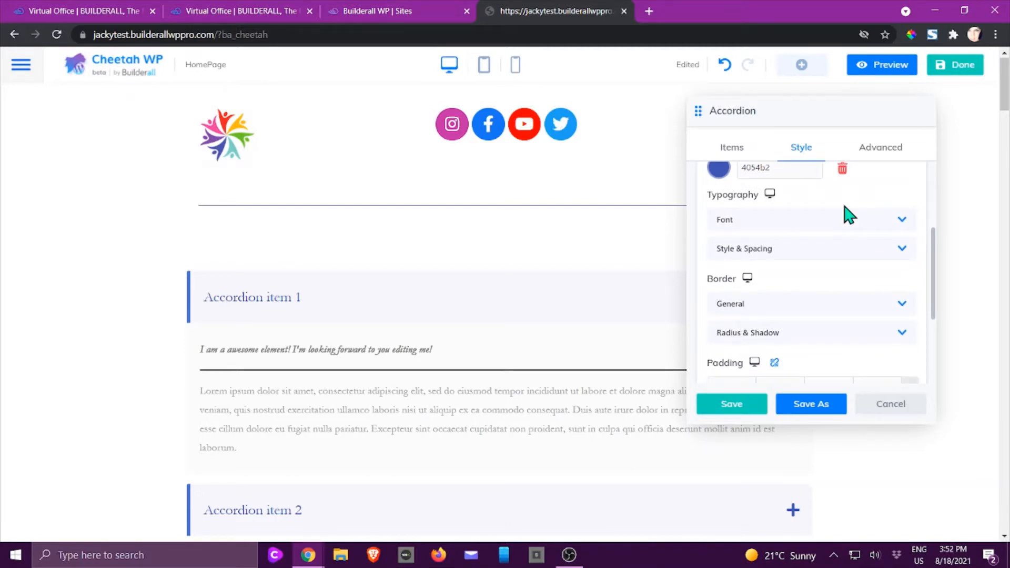
scroll(852, 247, "down", 3)
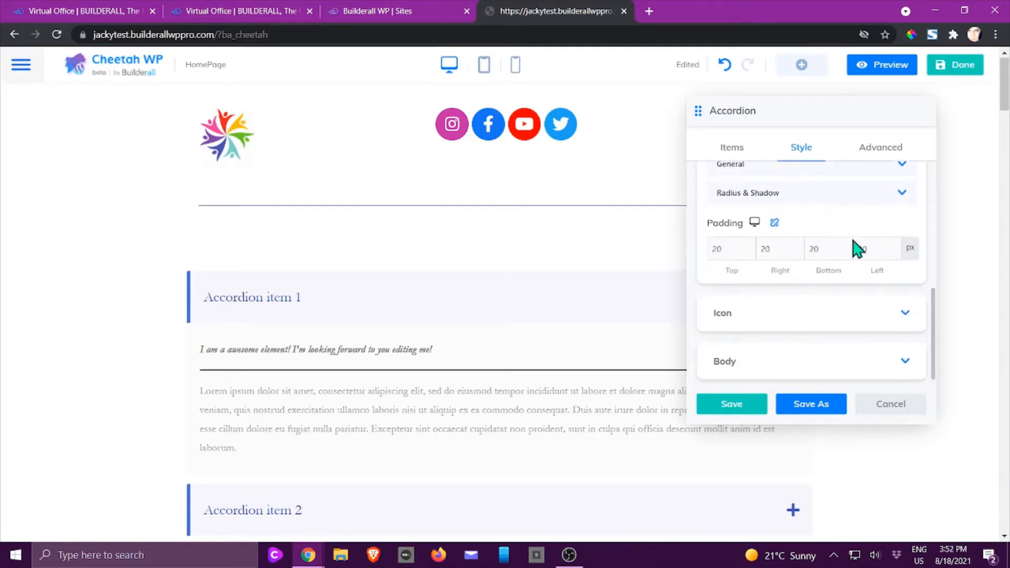
left_click(798, 361)
scroll(798, 355, "down", 5)
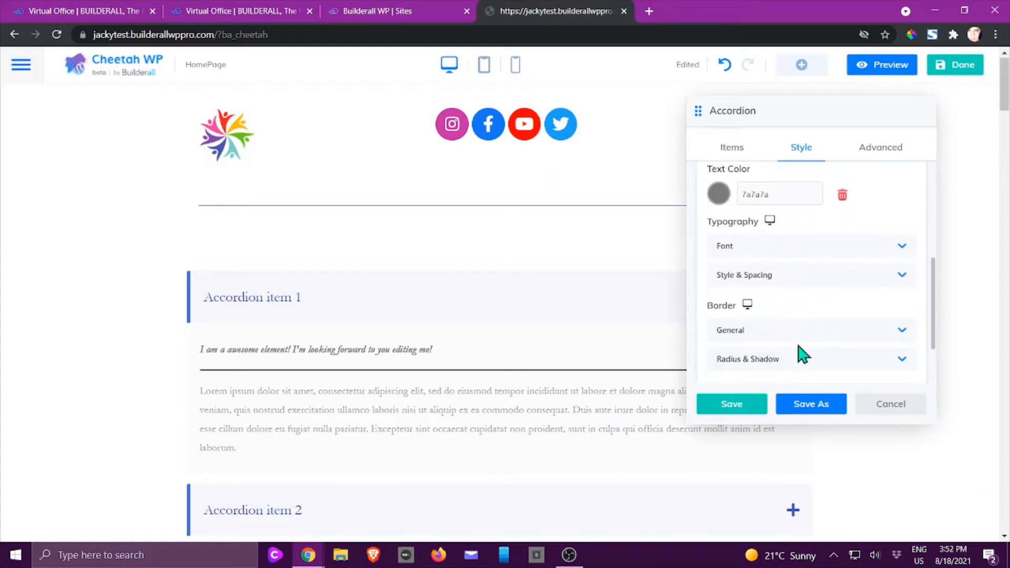
scroll(798, 341, "up", 5)
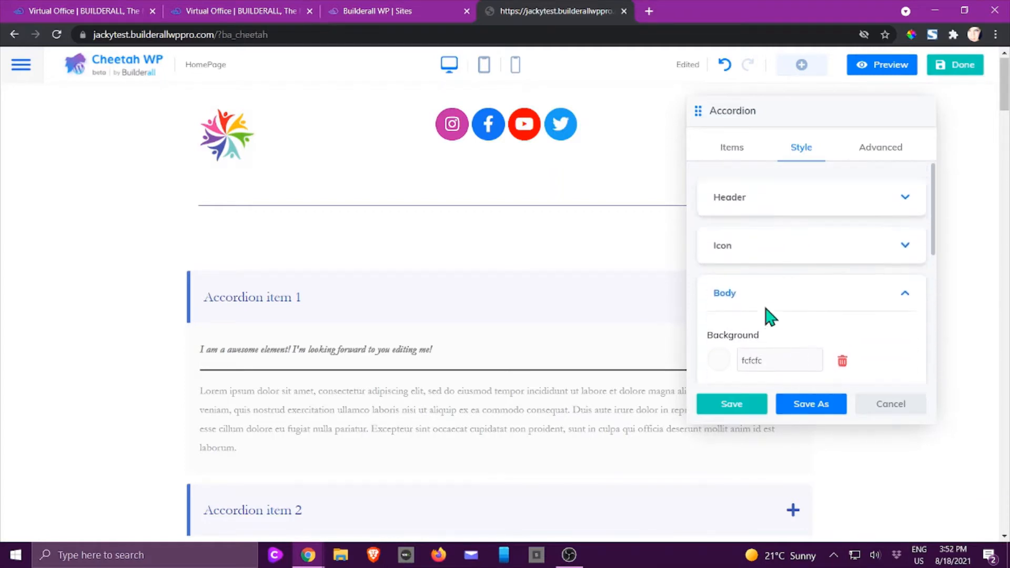
Step: Review the accordion's advanced options, such as spacing, visibility and animation, and discard the element
left_click(882, 152)
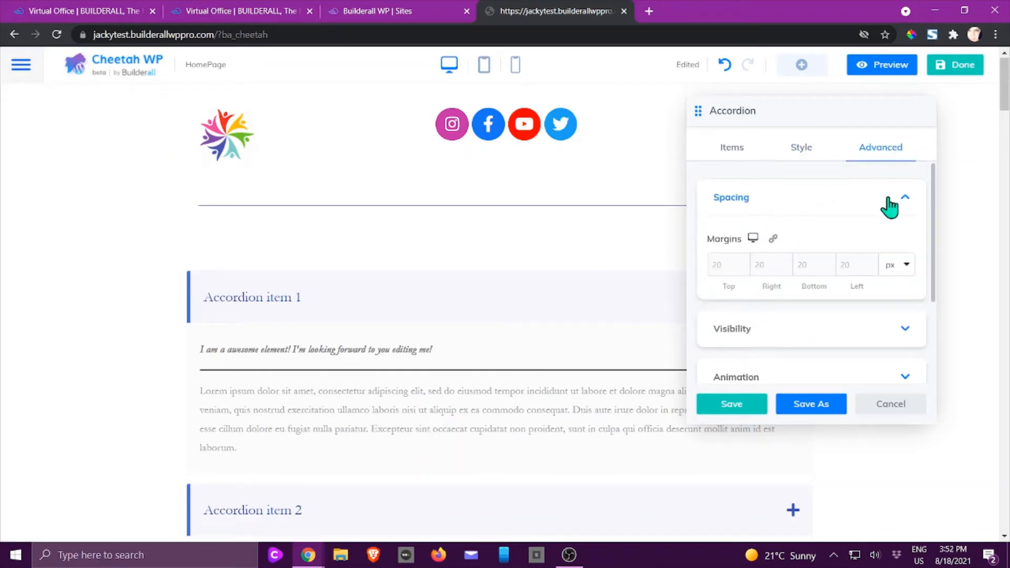
scroll(888, 205, "down", 2)
scroll(801, 249, "down", 1)
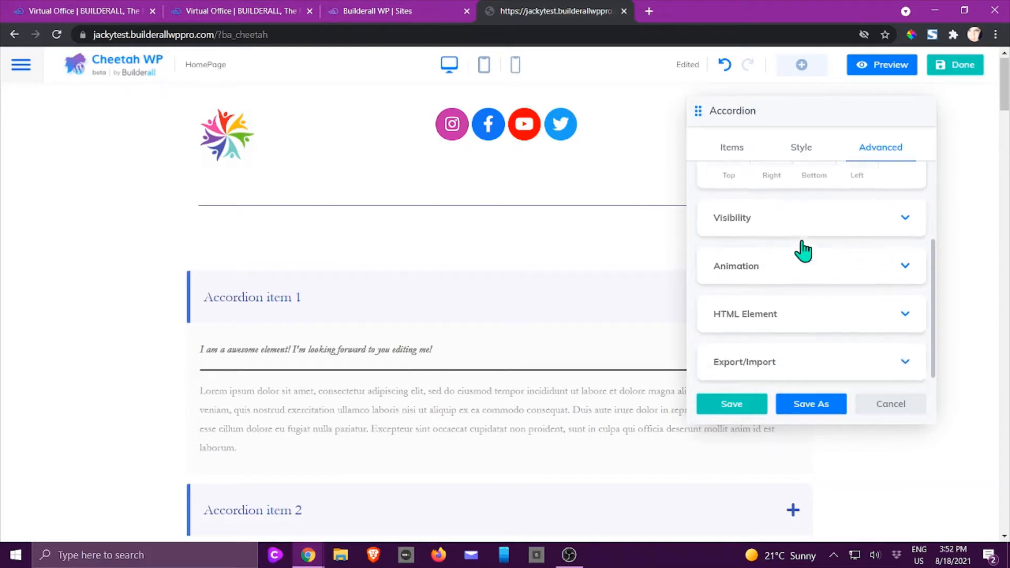
left_click(892, 405)
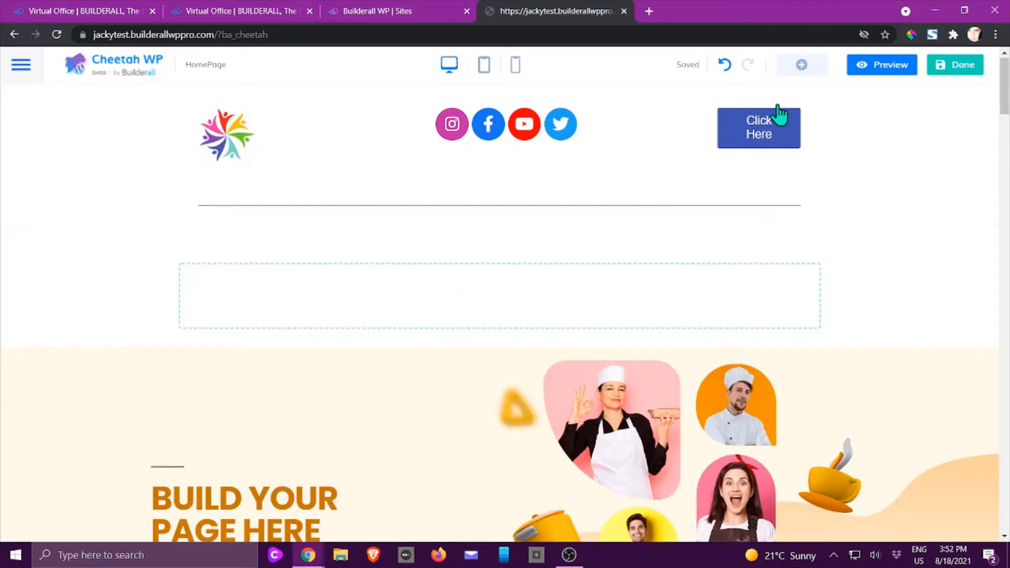
left_click(800, 65)
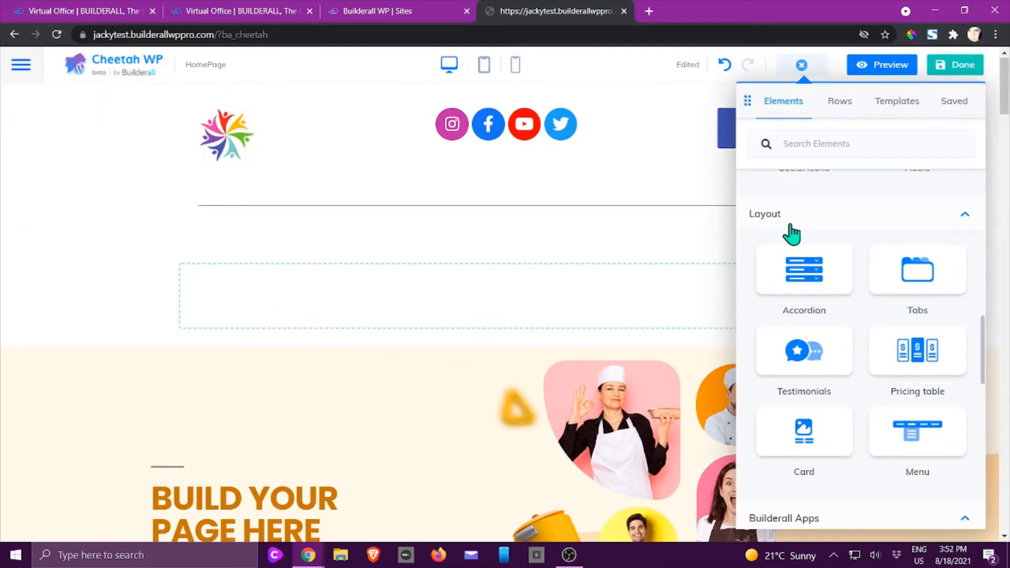
left_click_drag(799, 271, 452, 341)
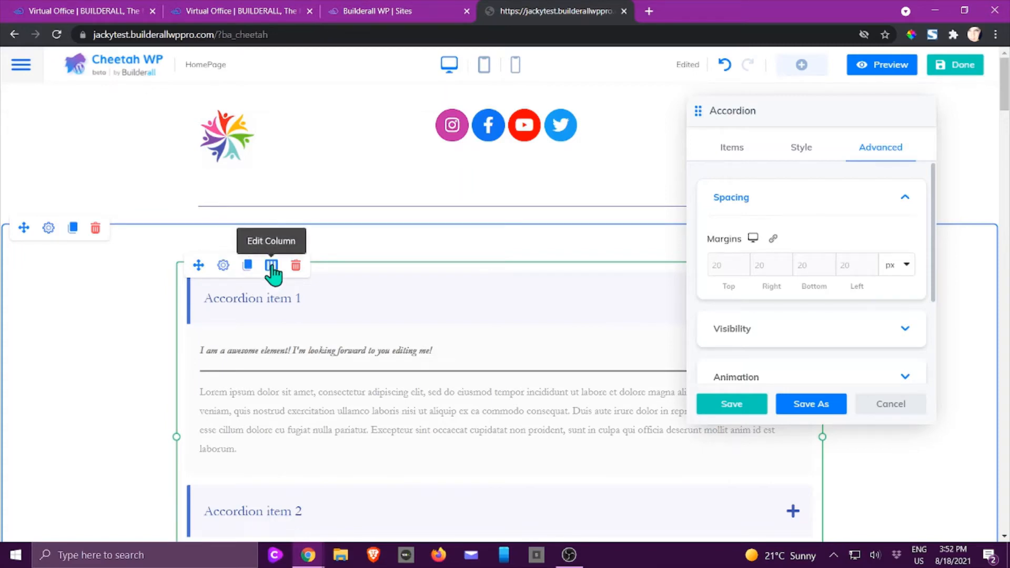
left_click(271, 266)
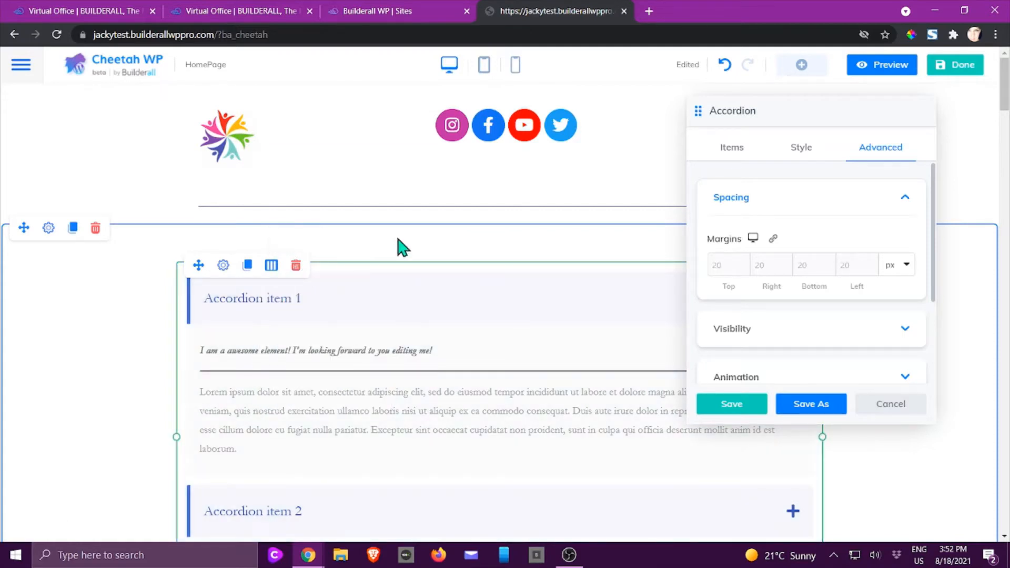
left_click(891, 405)
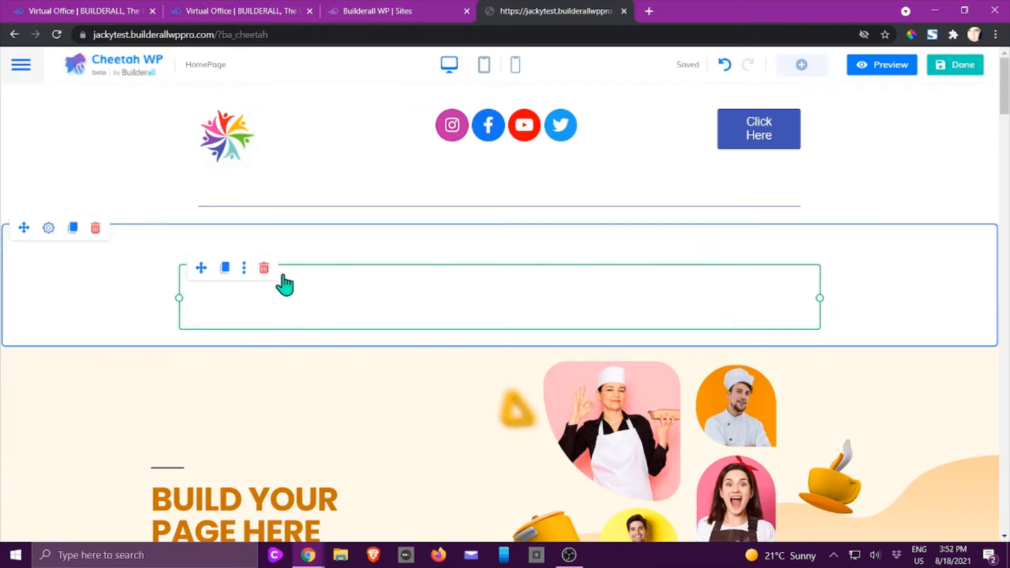
Step: Add a Tabs element to the empty row above the chef banner and bring up its list of tab items
left_click(804, 65)
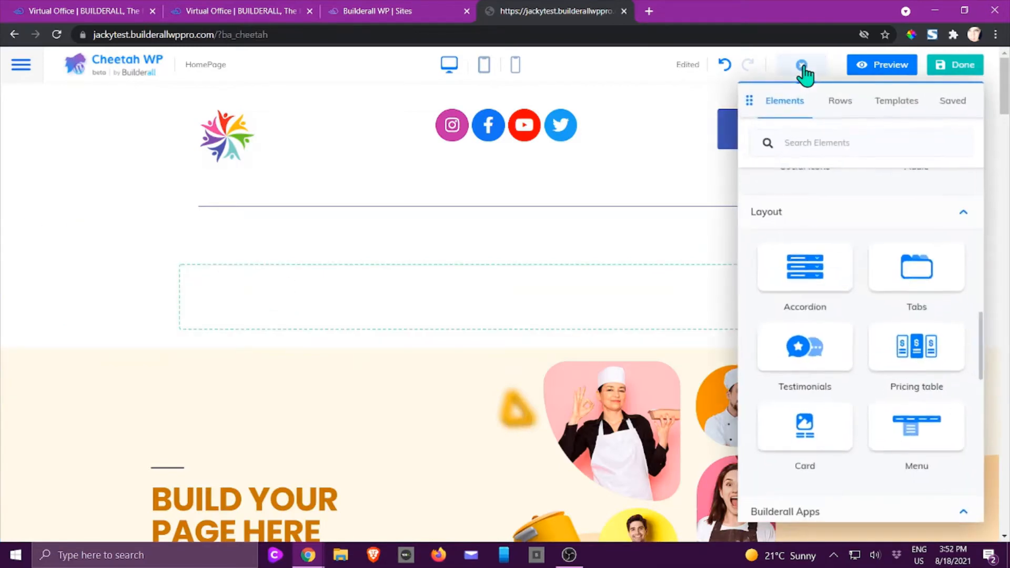
left_click_drag(929, 275, 468, 337)
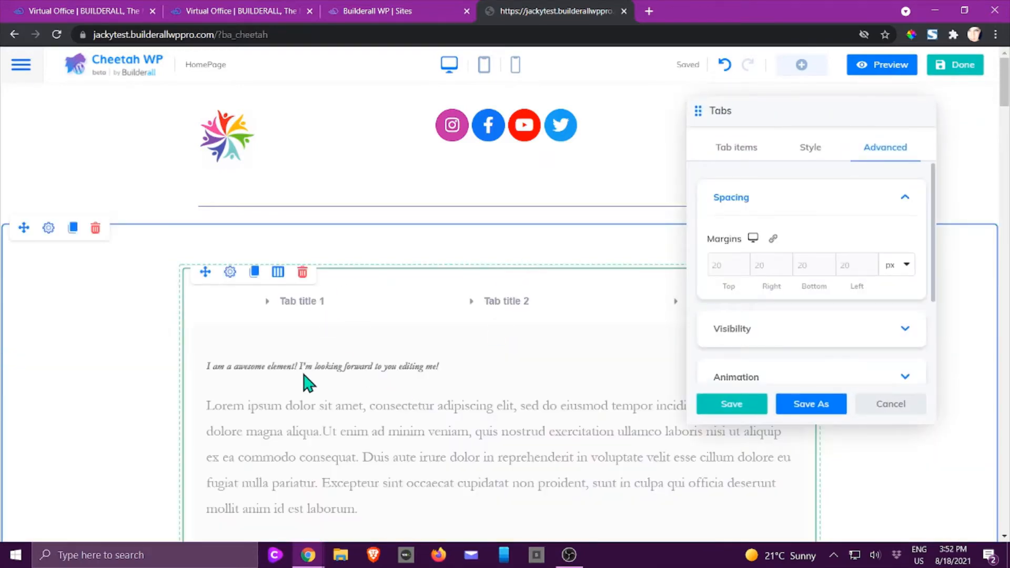
scroll(308, 383, "down", 2)
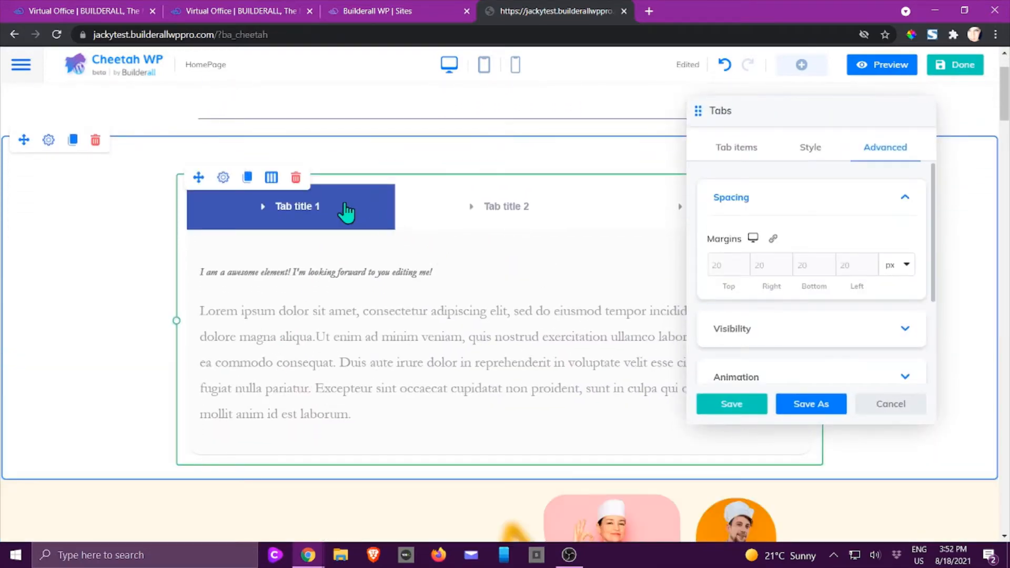
left_click(739, 150)
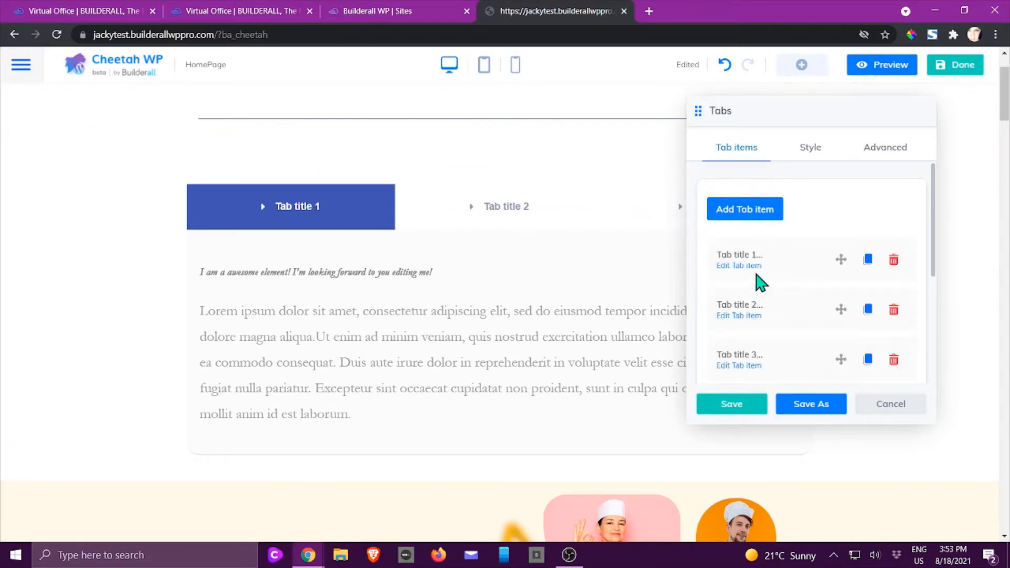
Step: Examine the first tab item's title, icon and content options, and leave its editor without saving
scroll(780, 295, "down", 2)
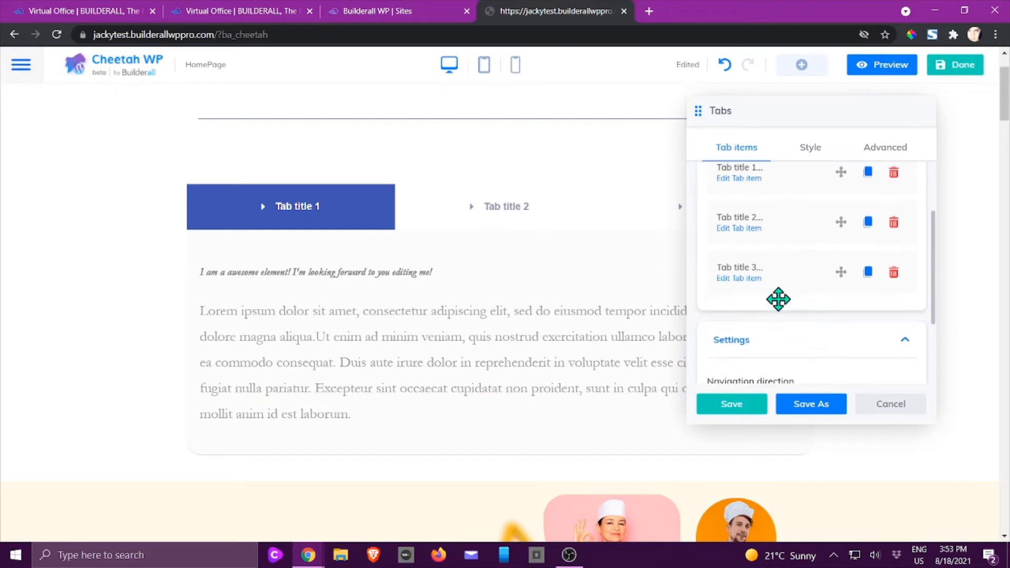
scroll(780, 307, "up", 2)
left_click(741, 265)
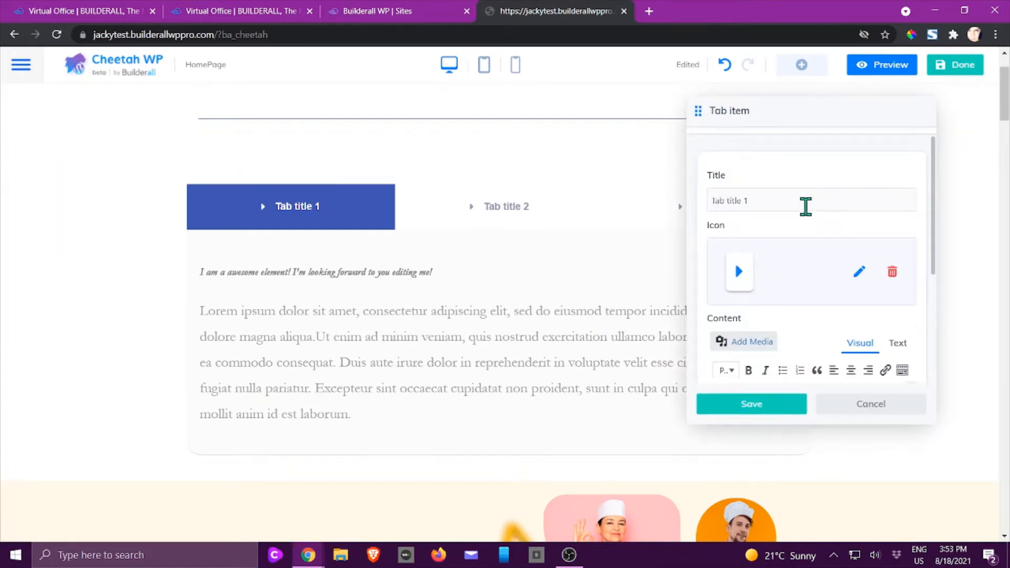
scroll(826, 231, "down", 1)
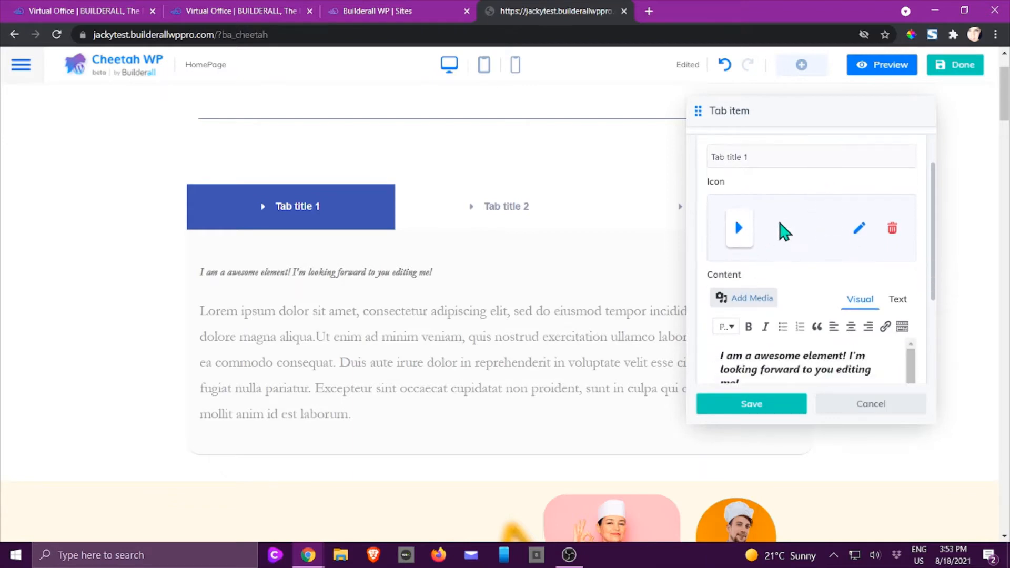
scroll(737, 226, "down", 2)
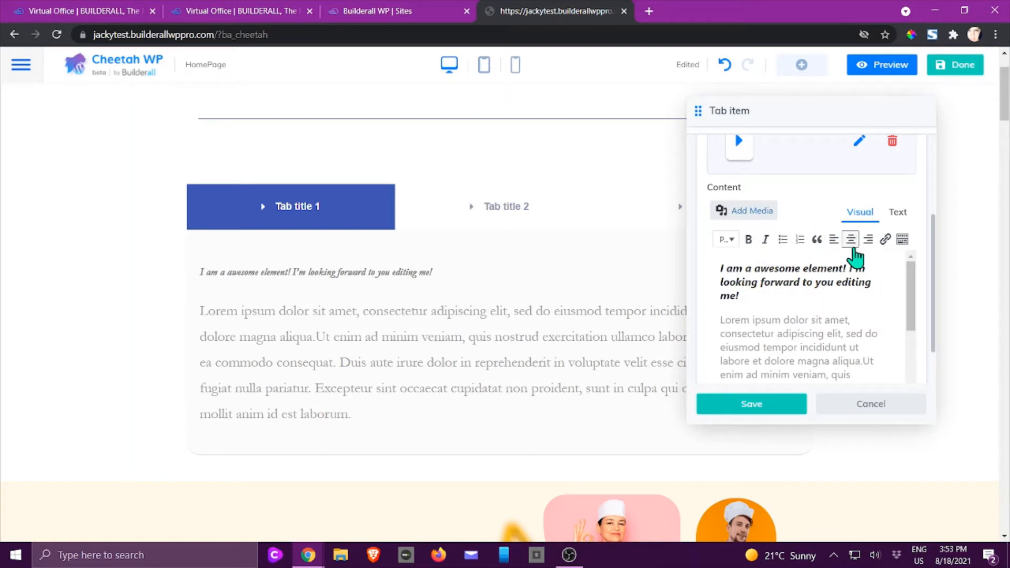
scroll(793, 263, "down", 2)
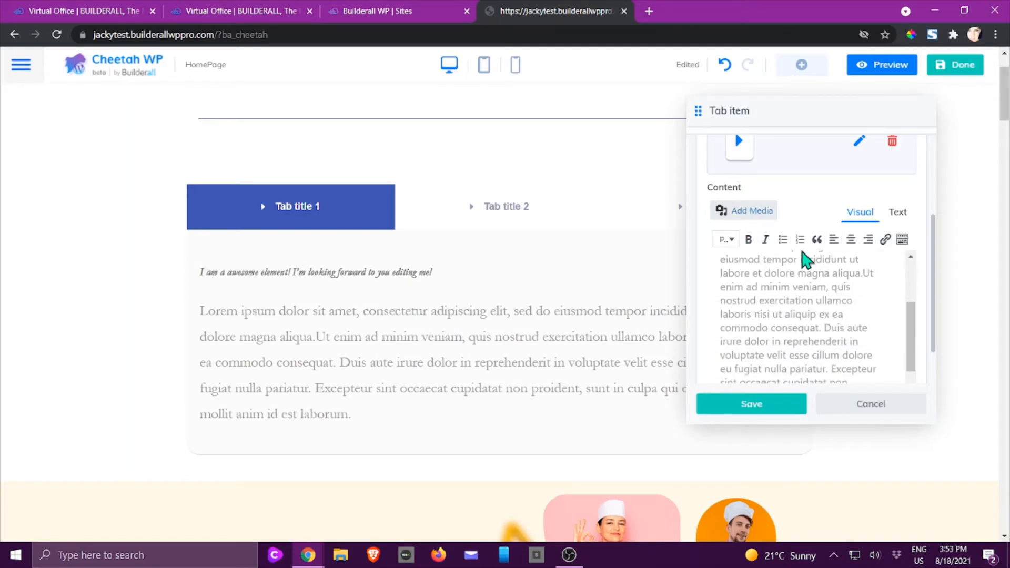
scroll(752, 261, "down", 1)
scroll(754, 262, "up", 3)
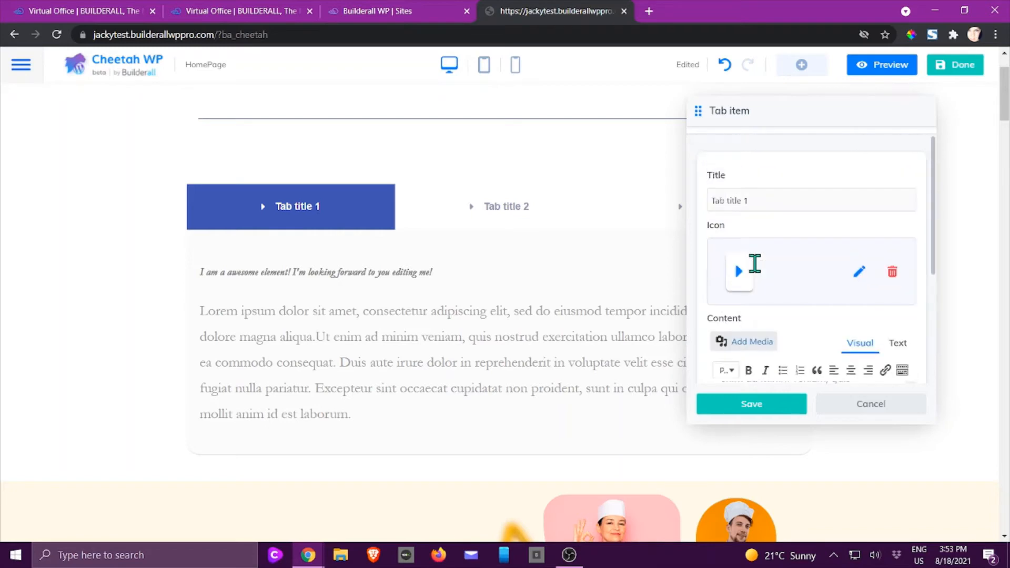
left_click(862, 409)
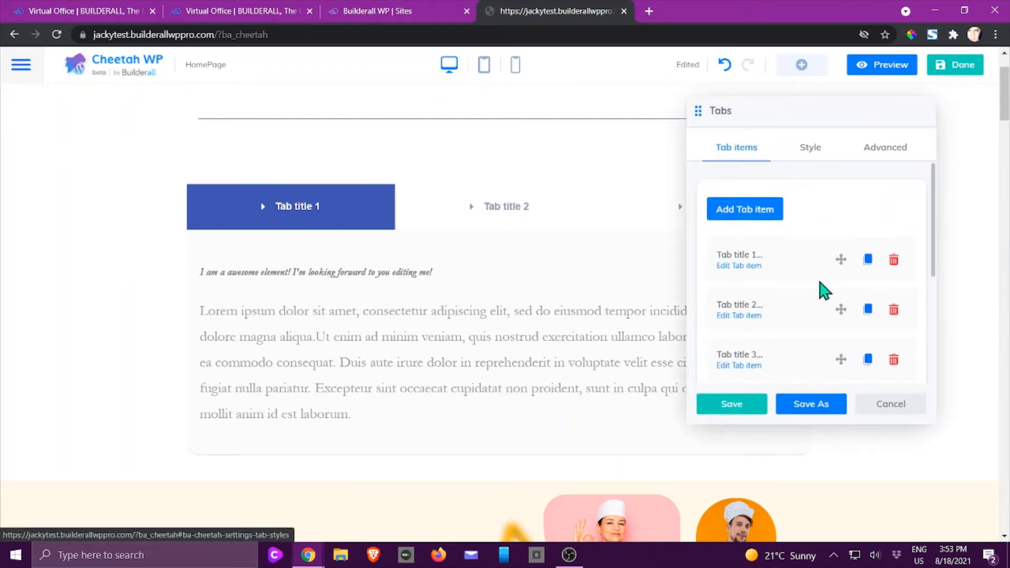
Step: Try the Vertical navigation direction on the tabs, return it to Horizontal, and check the Grow navigation items choices
scroll(818, 290, "down", 4)
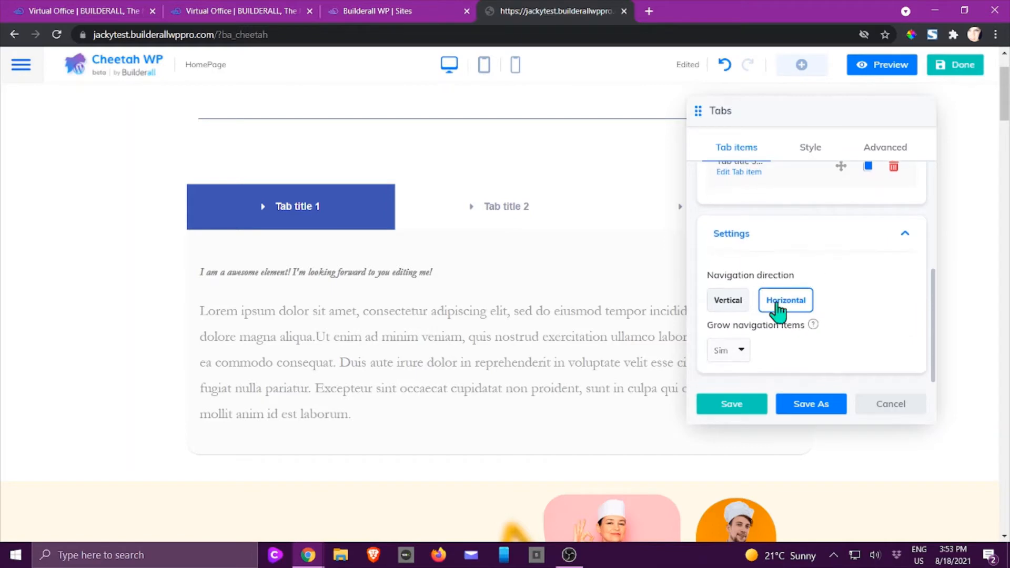
left_click(727, 308)
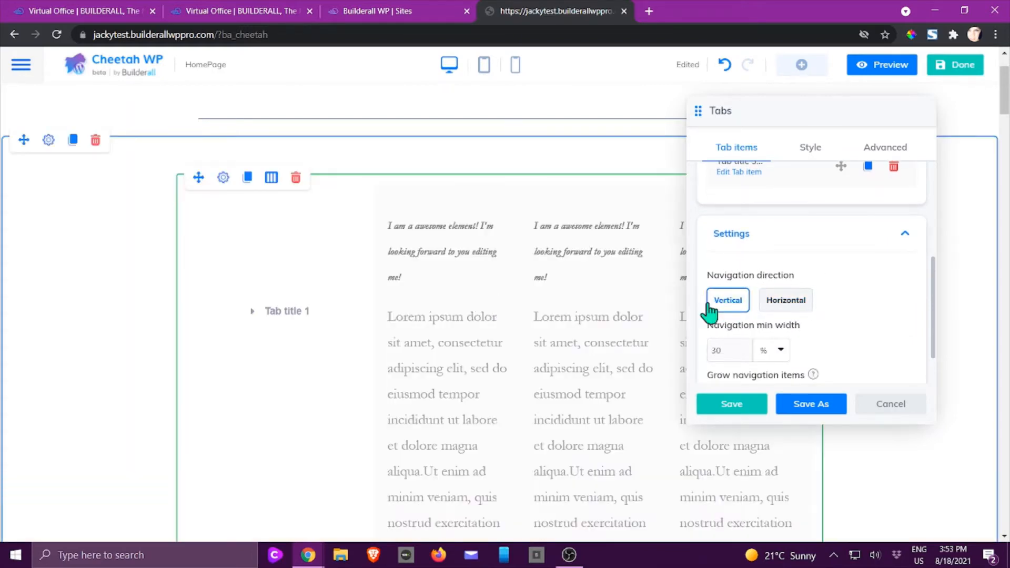
left_click(786, 306)
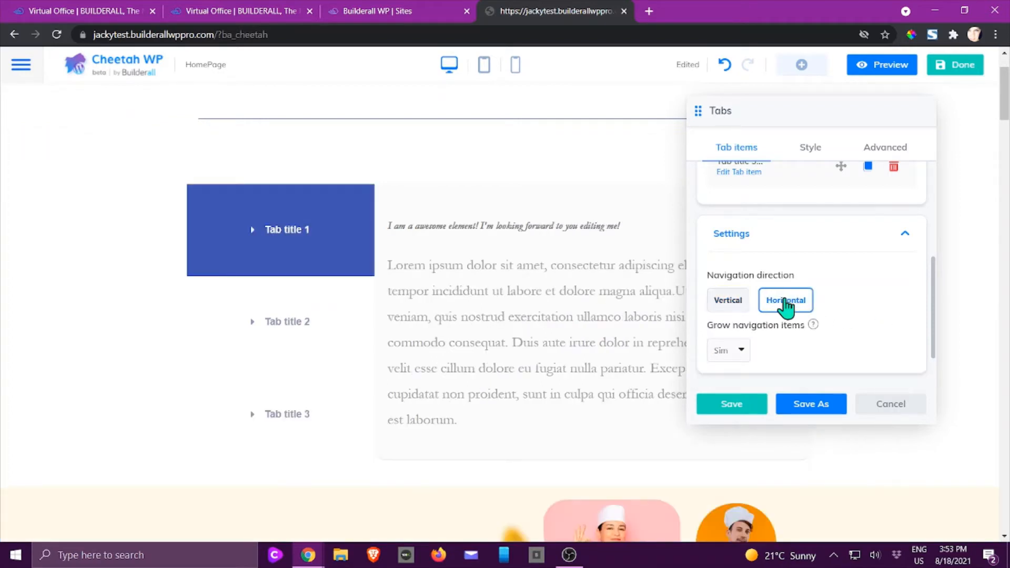
left_click(746, 354)
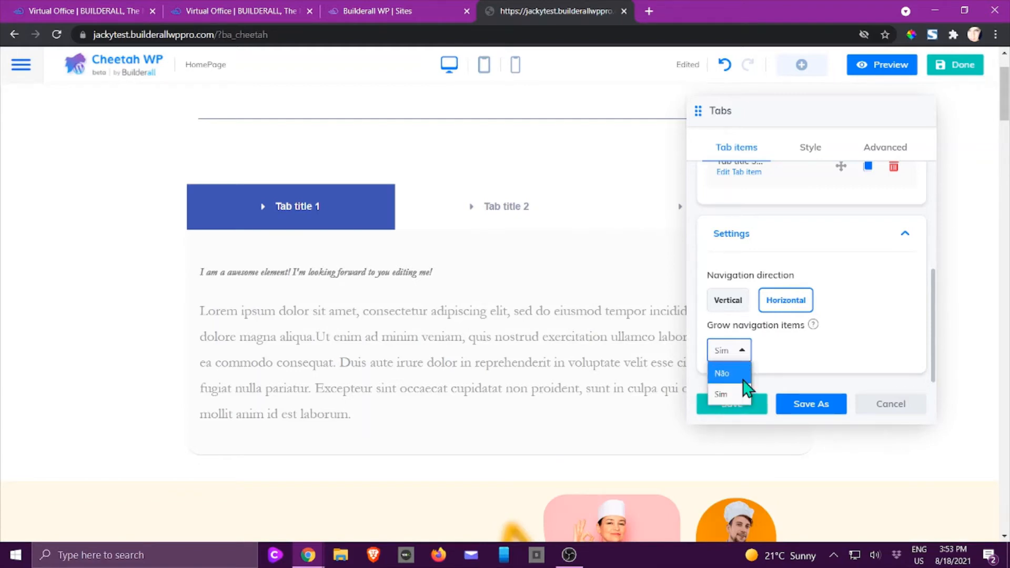
left_click(857, 313)
scroll(841, 243, "up", 2)
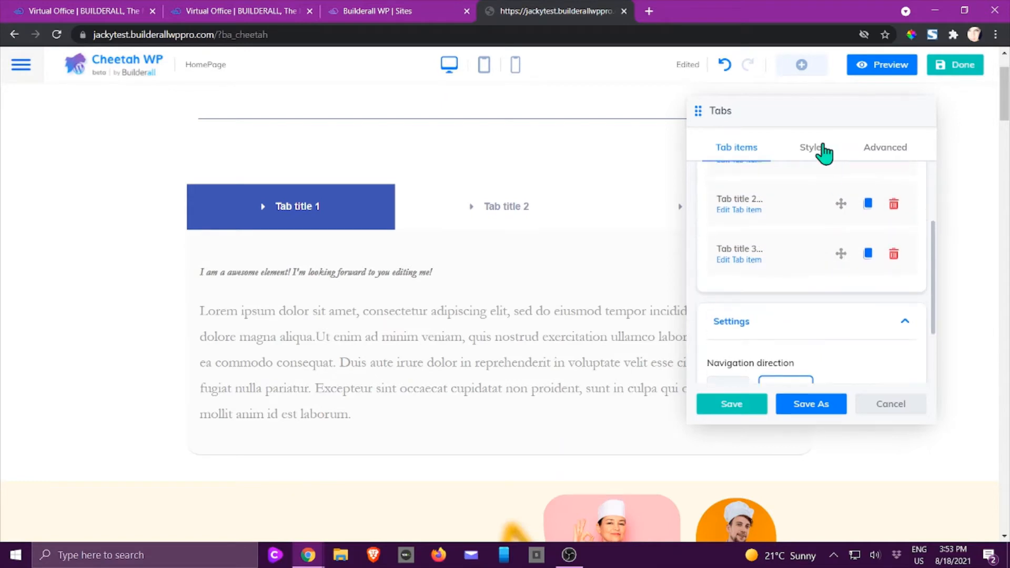
Step: Try the Gradient background type for the tabs' navigation items and review their text color, alignment, typography, border and padding options
left_click(815, 152)
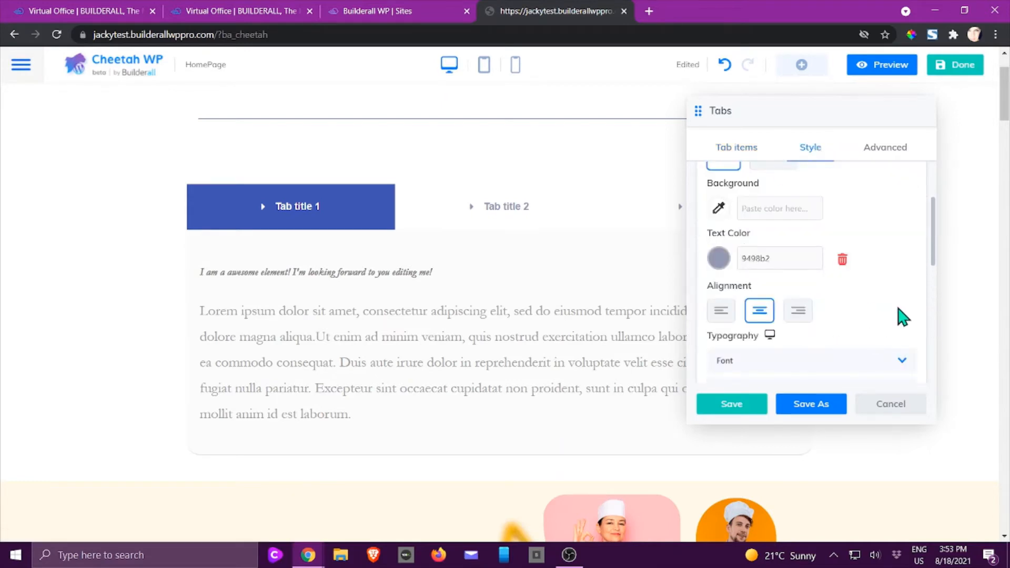
scroll(902, 316, "up", 2)
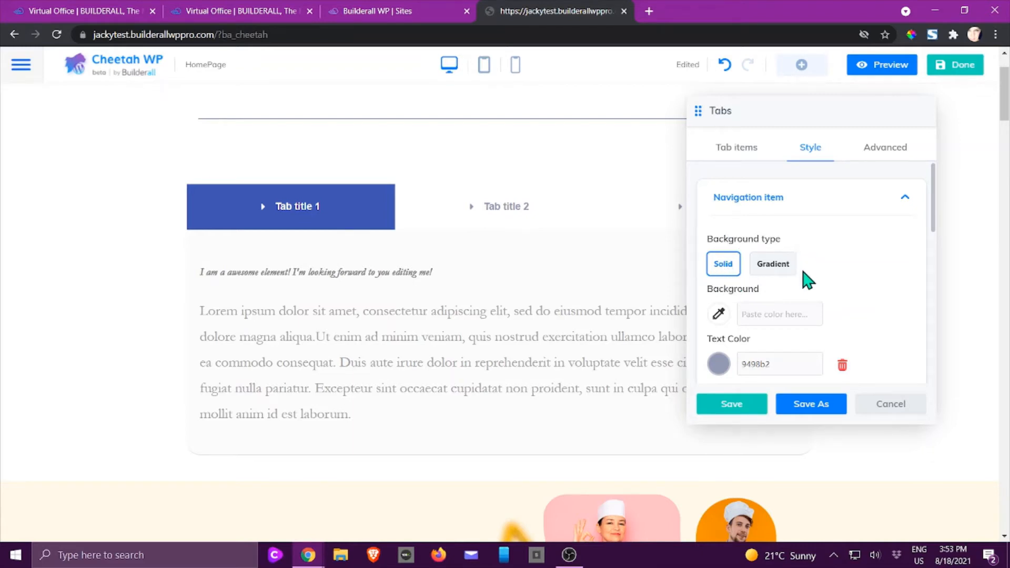
left_click(773, 267)
scroll(792, 268, "down", 2)
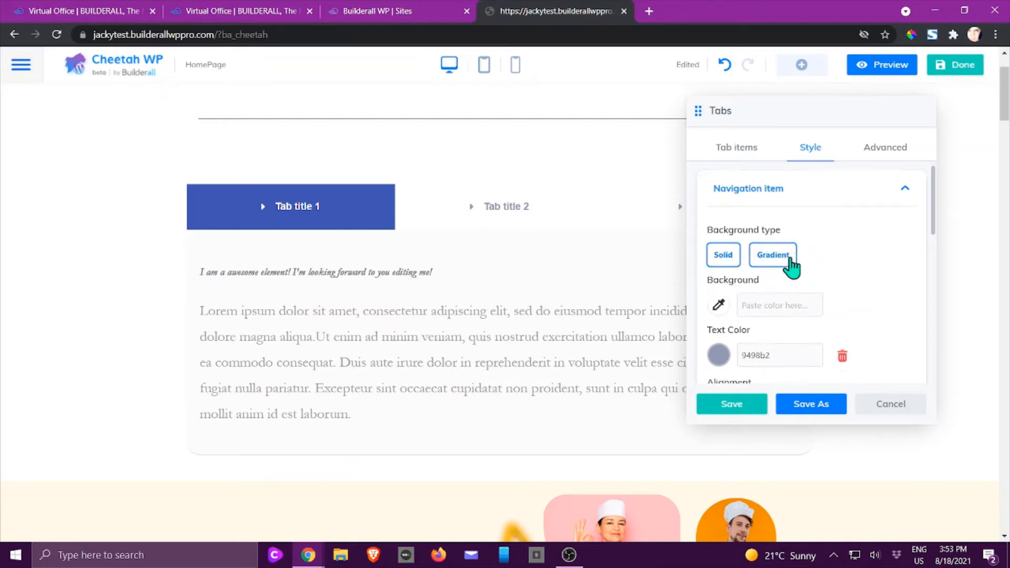
scroll(791, 268, "down", 2)
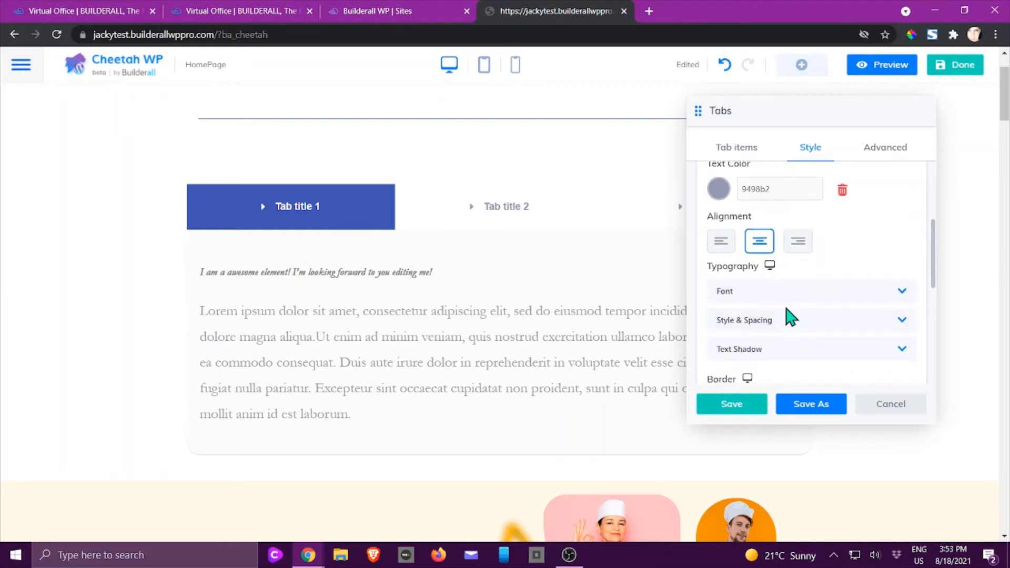
scroll(792, 318, "down", 6)
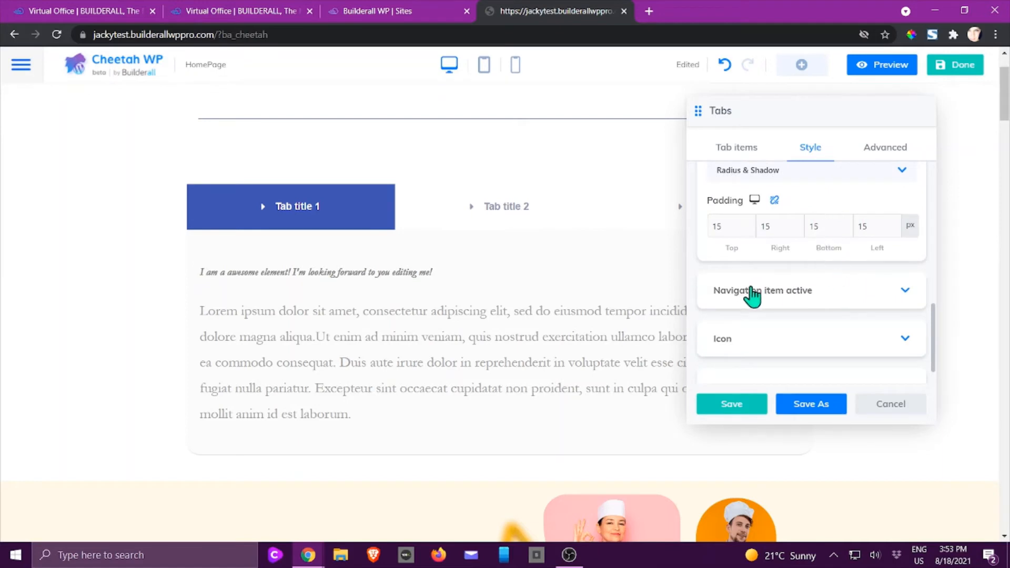
Step: Review the active navigation item's style options for background, text color and border
left_click(747, 293)
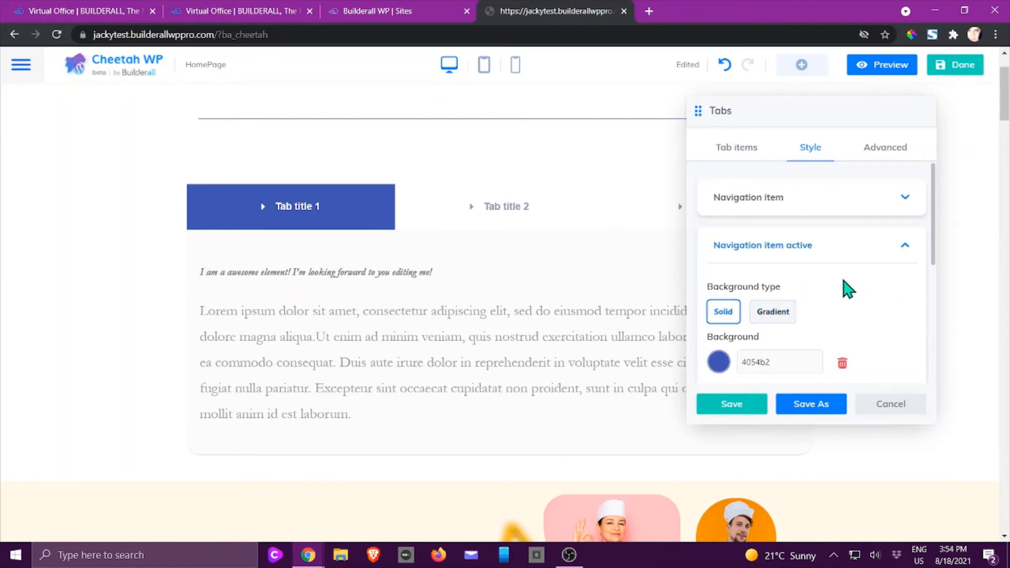
scroll(847, 288, "down", 2)
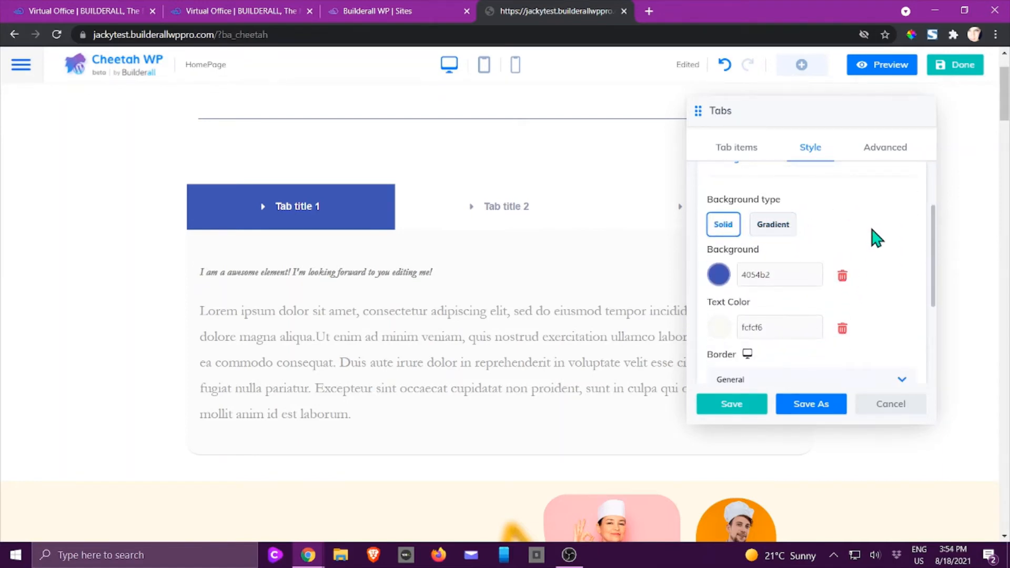
scroll(876, 239, "down", 3)
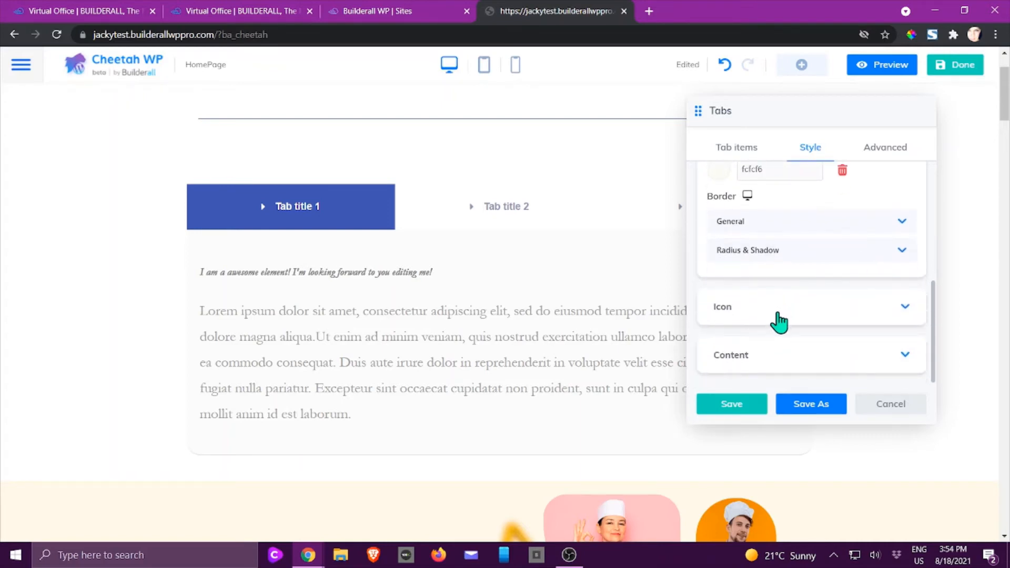
Step: Examine the tabs' content style options, such as background, text color and typography, and the icon style options
left_click(787, 358)
scroll(800, 349, "down", 4)
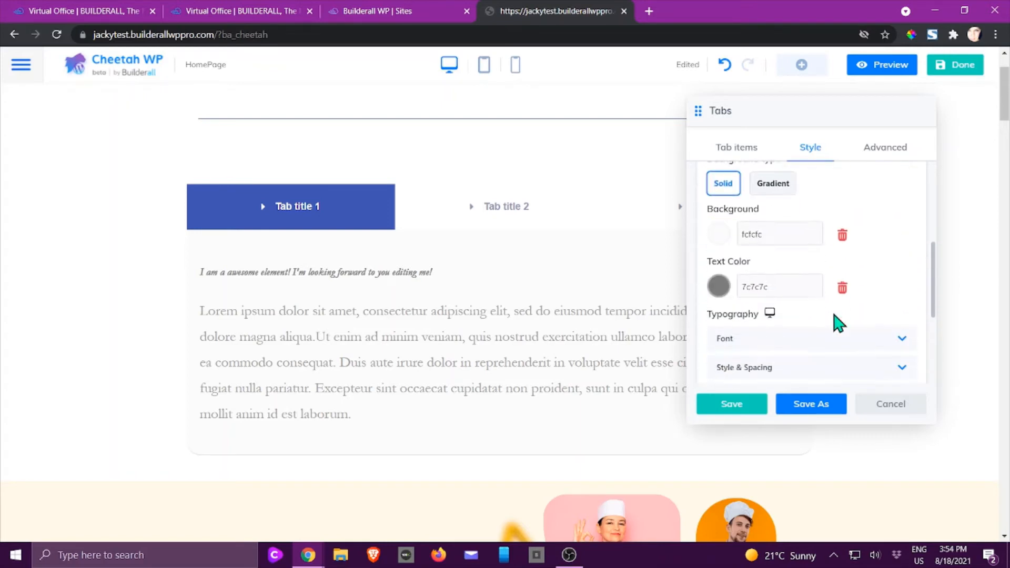
scroll(831, 315, "up", 8)
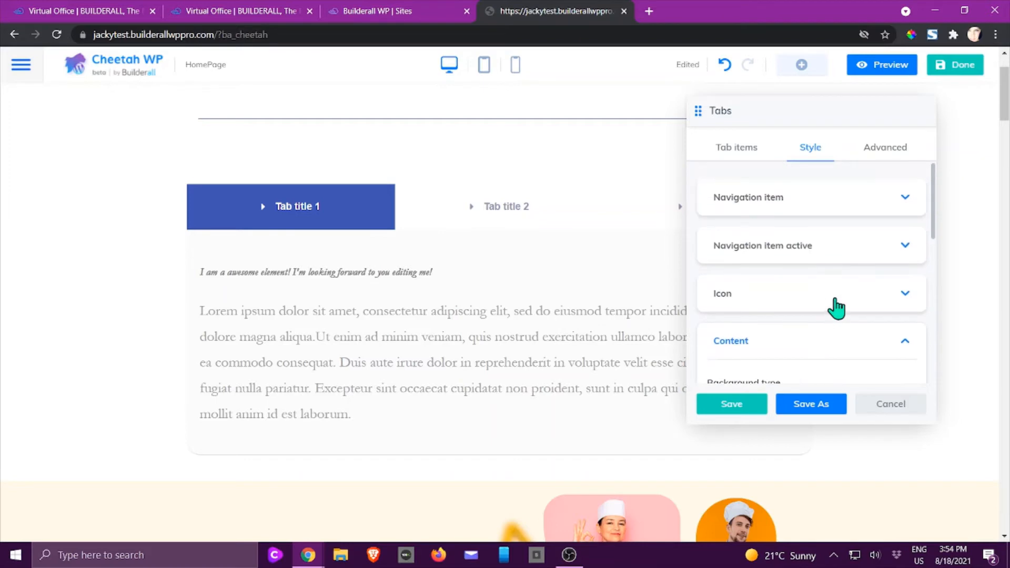
left_click(803, 302)
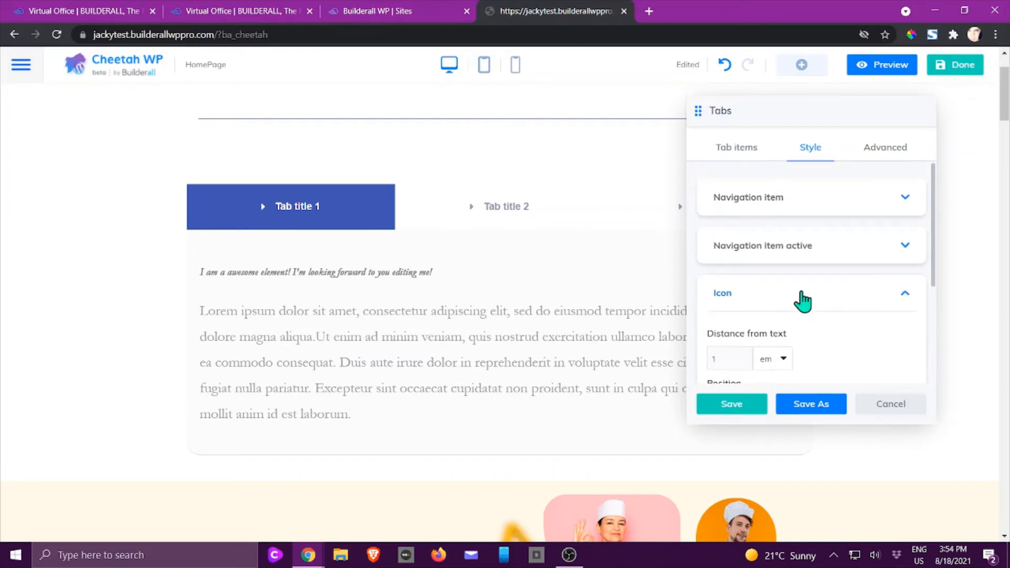
left_click(800, 301)
Step: Review the tabs' advanced options, including spacing and animation, and discard the element
left_click(885, 154)
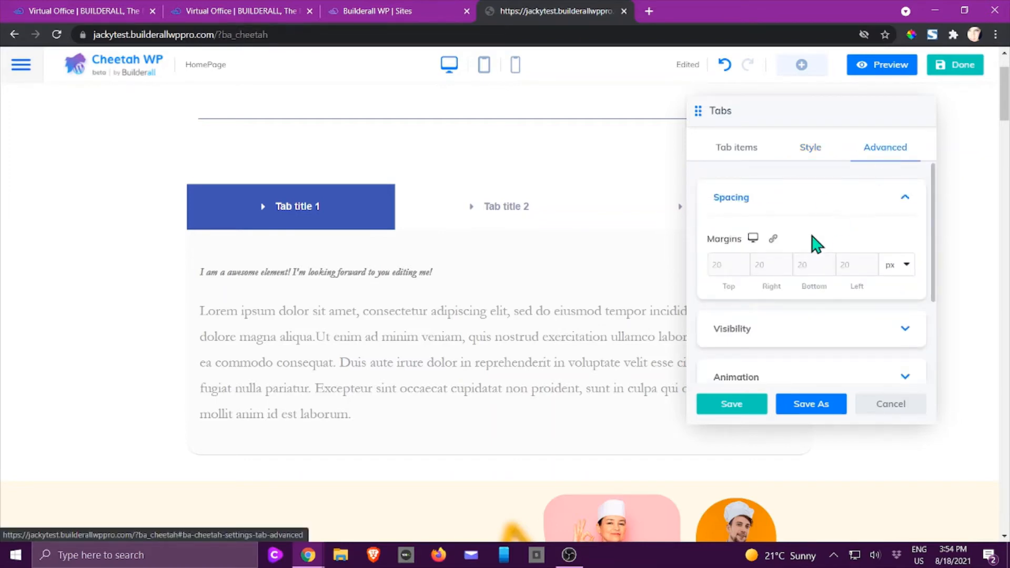
scroll(818, 234, "down", 2)
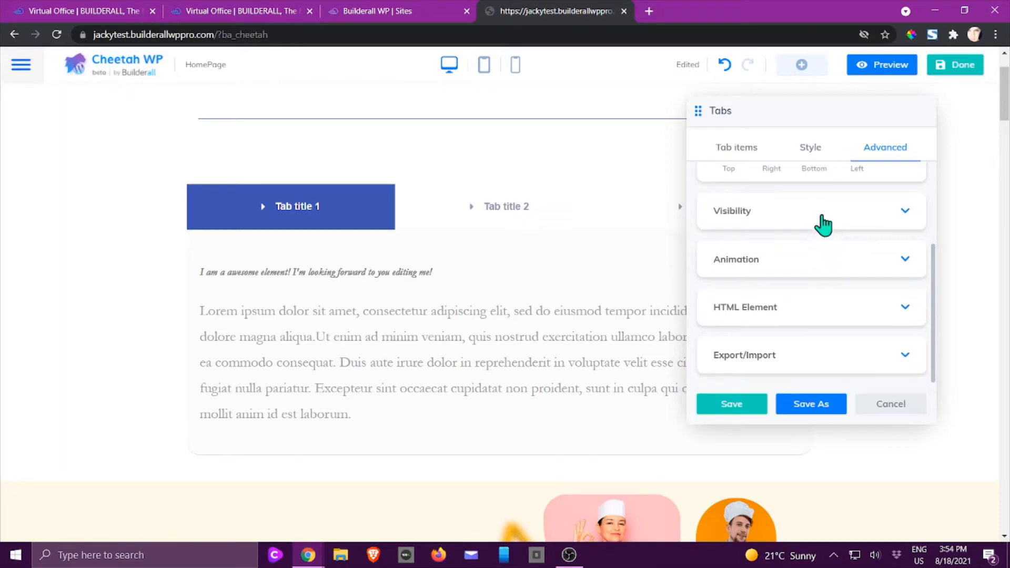
left_click(793, 259)
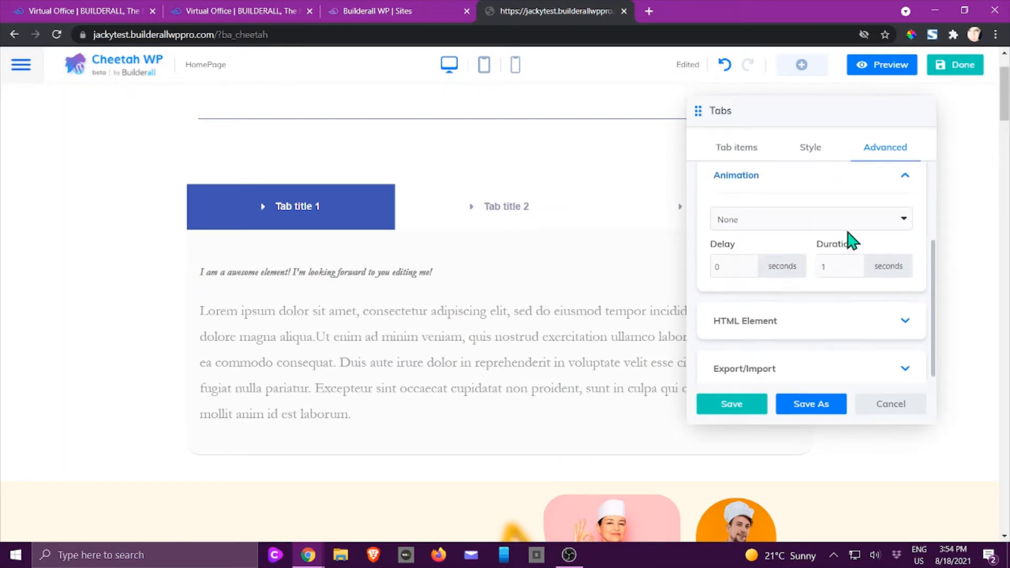
left_click(749, 182)
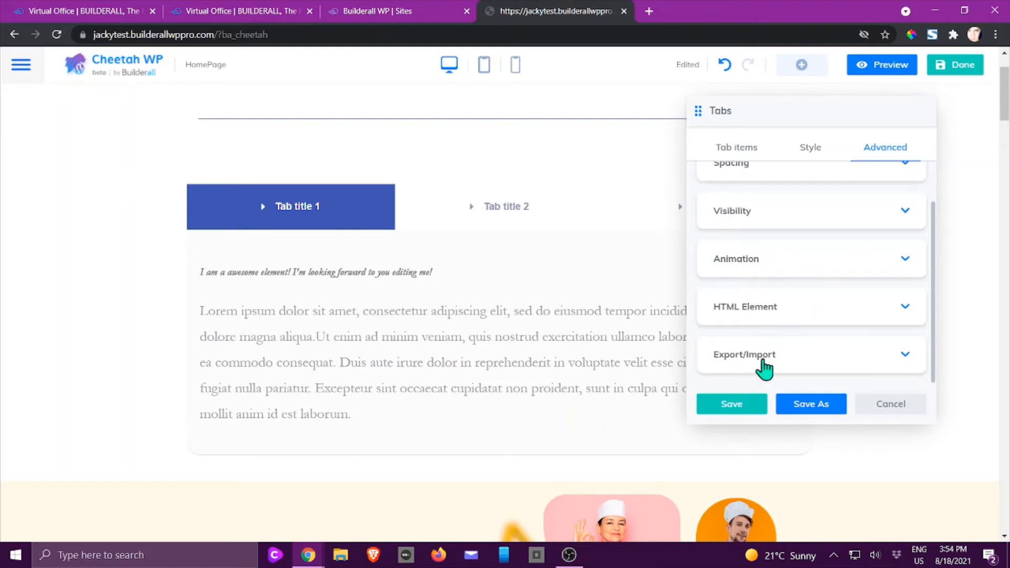
left_click(891, 405)
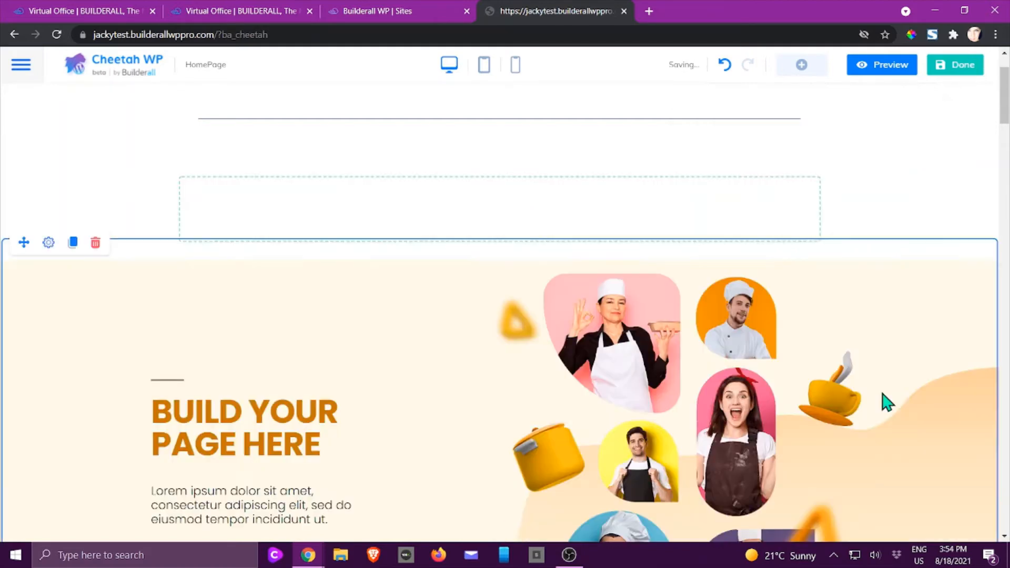
Step: Add a Pricing table element to the empty row above the chef banner and bring up its content settings
left_click(801, 65)
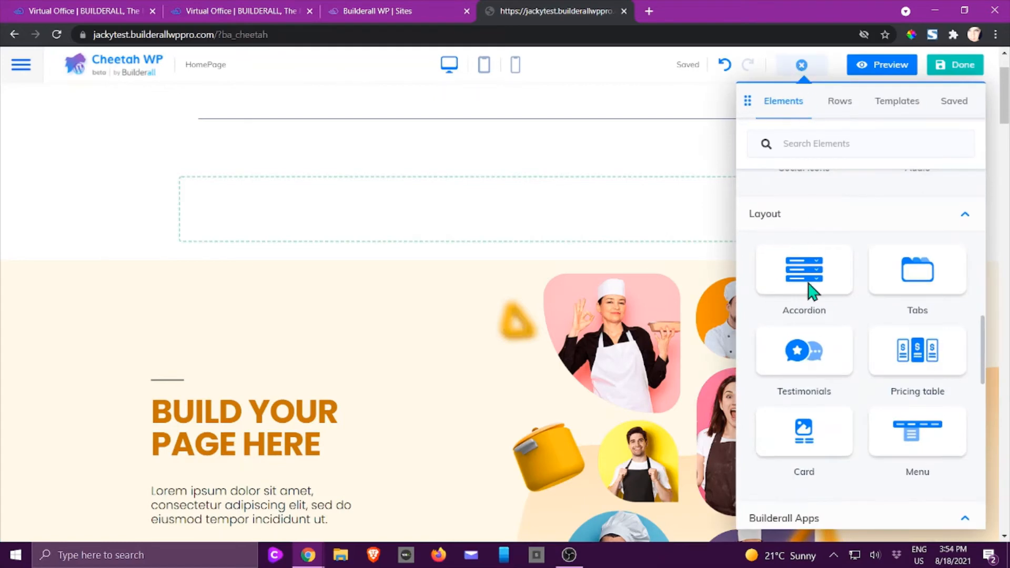
left_click_drag(909, 355, 526, 229)
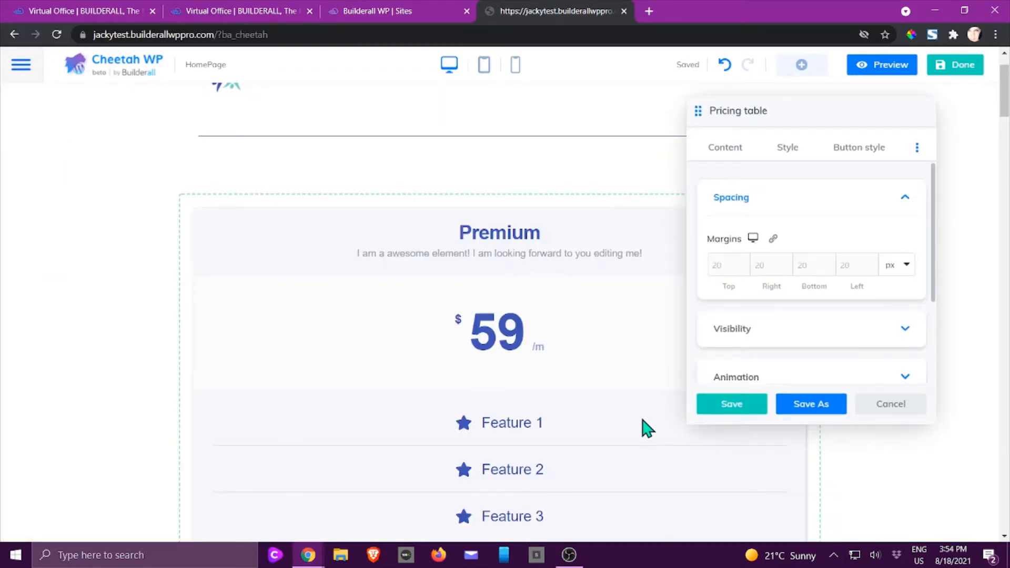
left_click(727, 150)
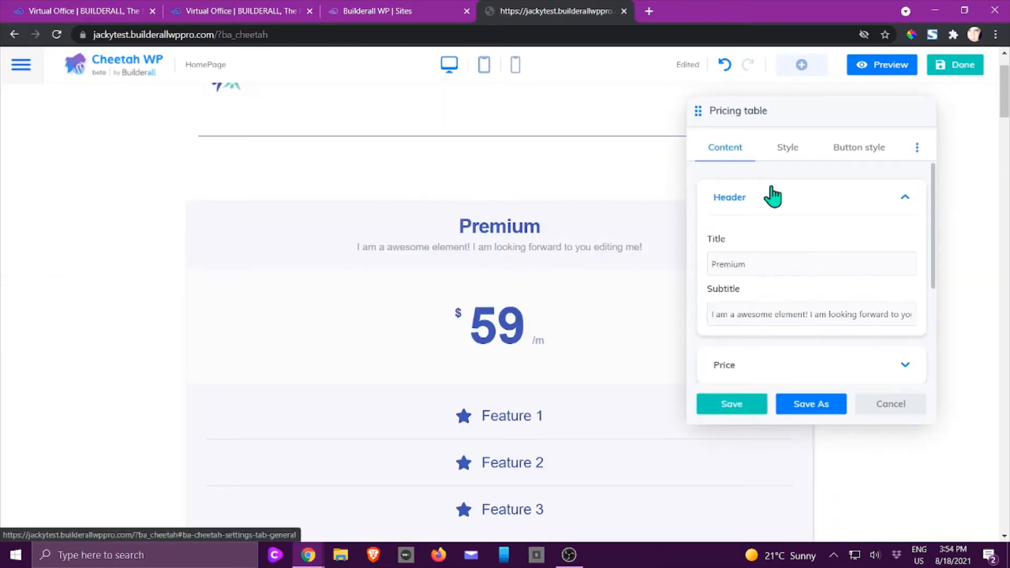
Step: Review the pricing table's header, price and image content settings, including currency, value, period, image width, alignment and border
scroll(795, 237, "down", 1)
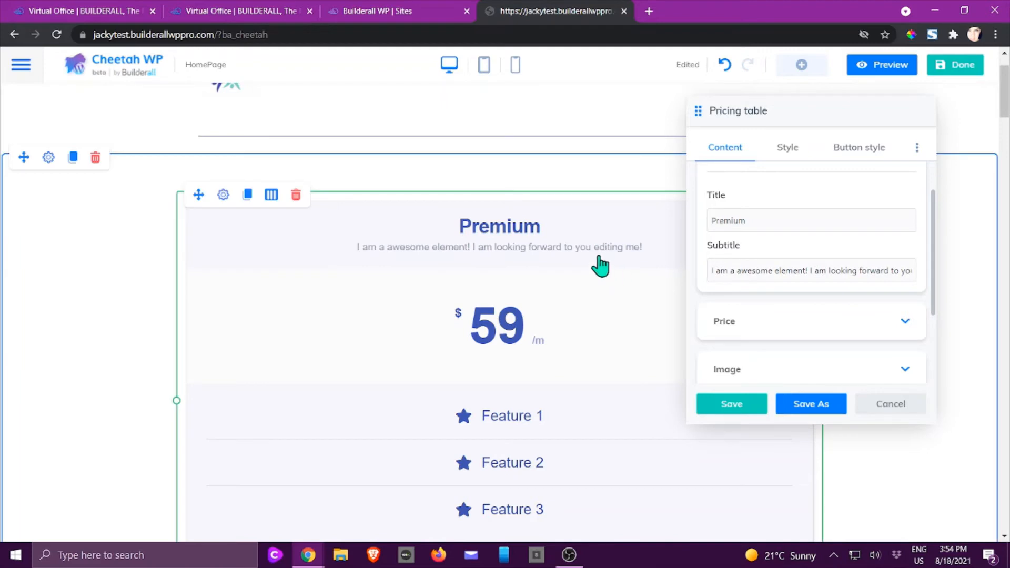
scroll(823, 271, "down", 2)
left_click(780, 234)
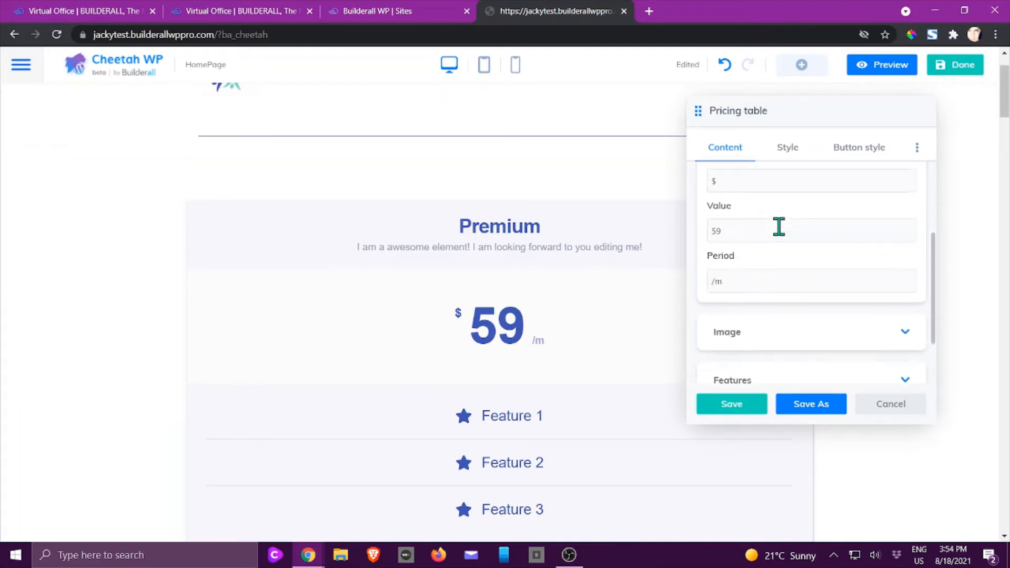
scroll(752, 260, "down", 2)
left_click(746, 263)
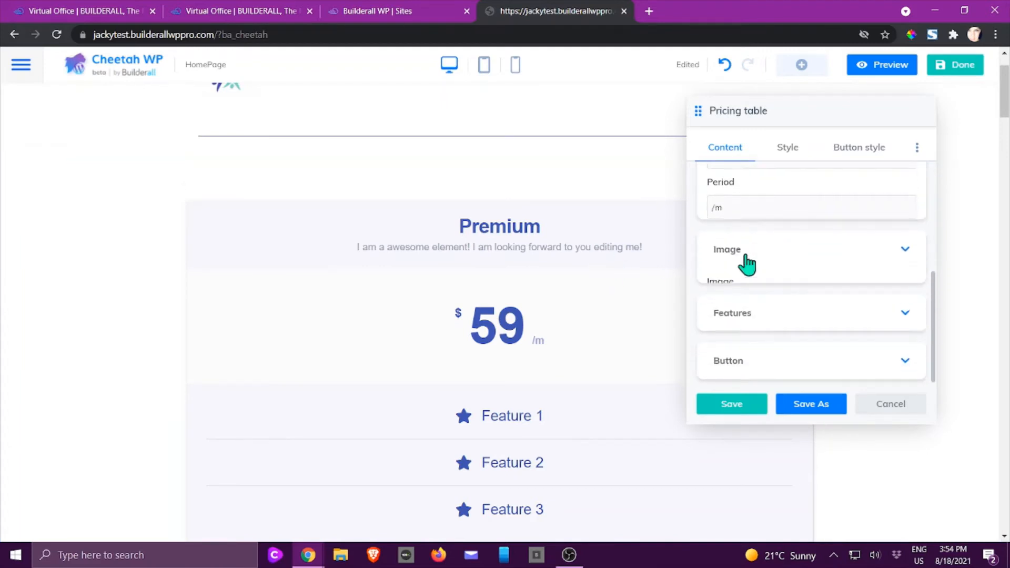
scroll(813, 258, "down", 3)
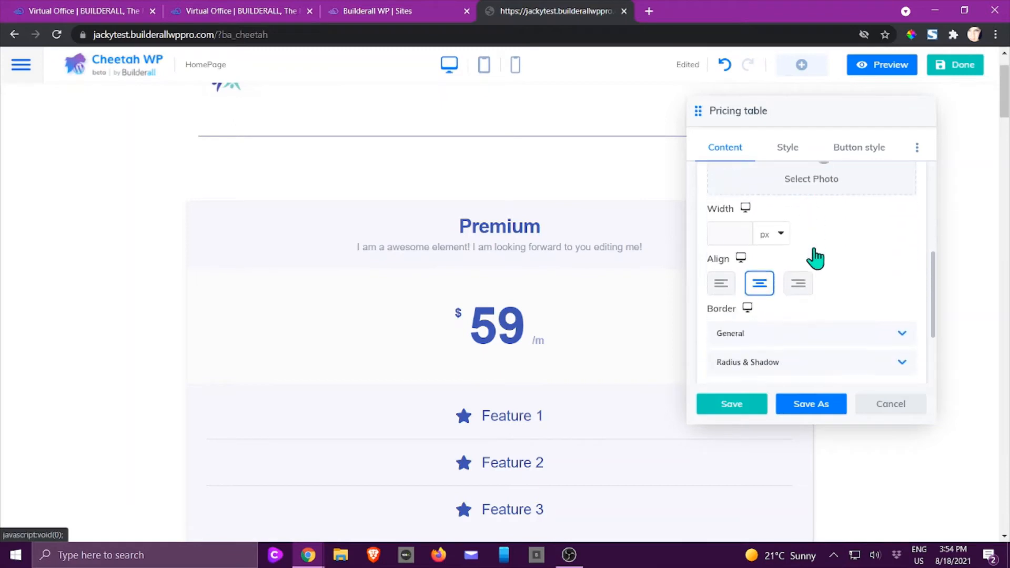
scroll(816, 255, "down", 2)
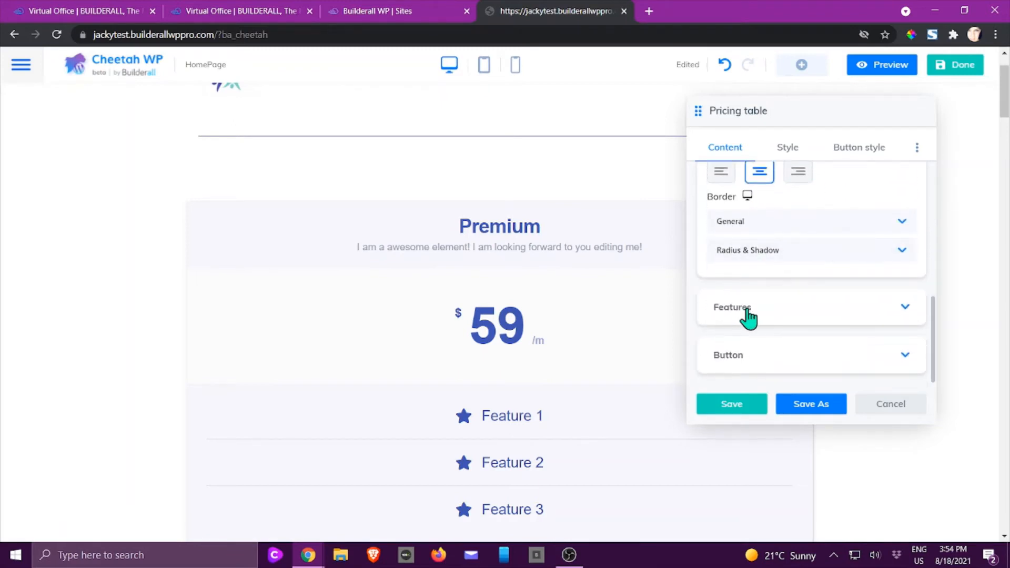
Step: Examine the pricing table's feature list and Feature 1's text, icon color and icon settings, leaving them without saving
left_click(748, 315)
scroll(752, 319, "down", 3)
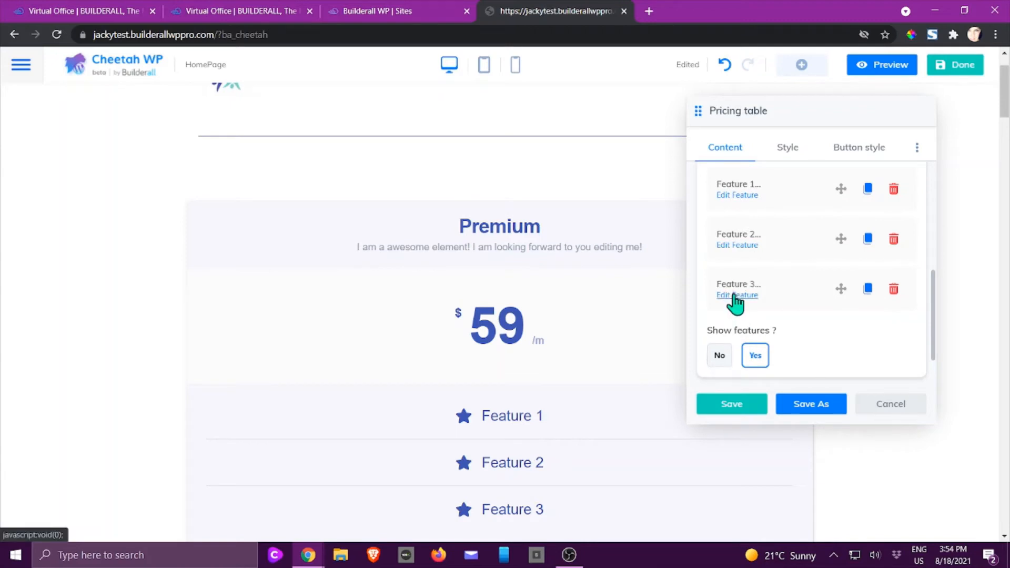
left_click(735, 196)
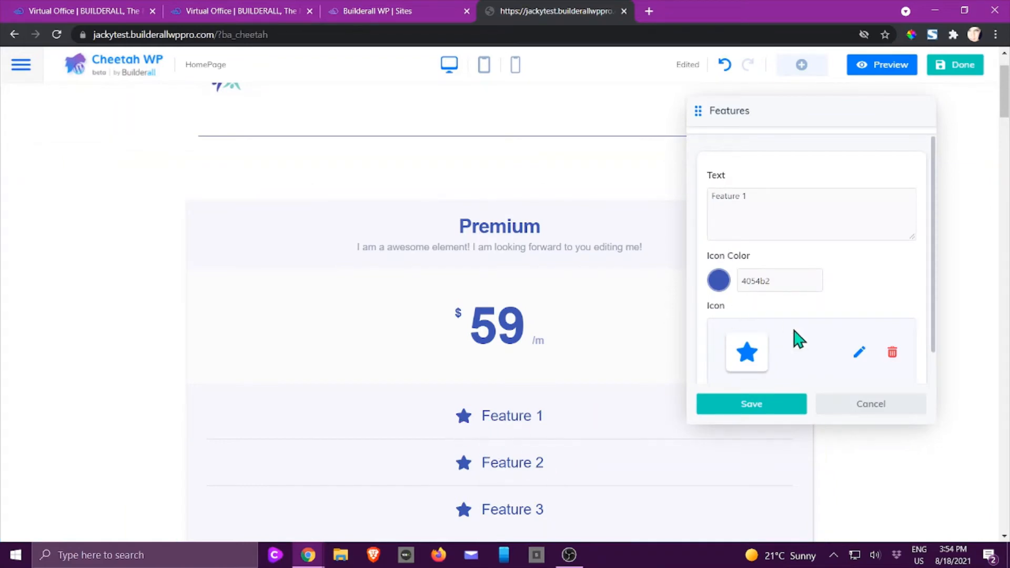
scroll(796, 338, "down", 1)
scroll(785, 296, "up", 1)
left_click(868, 405)
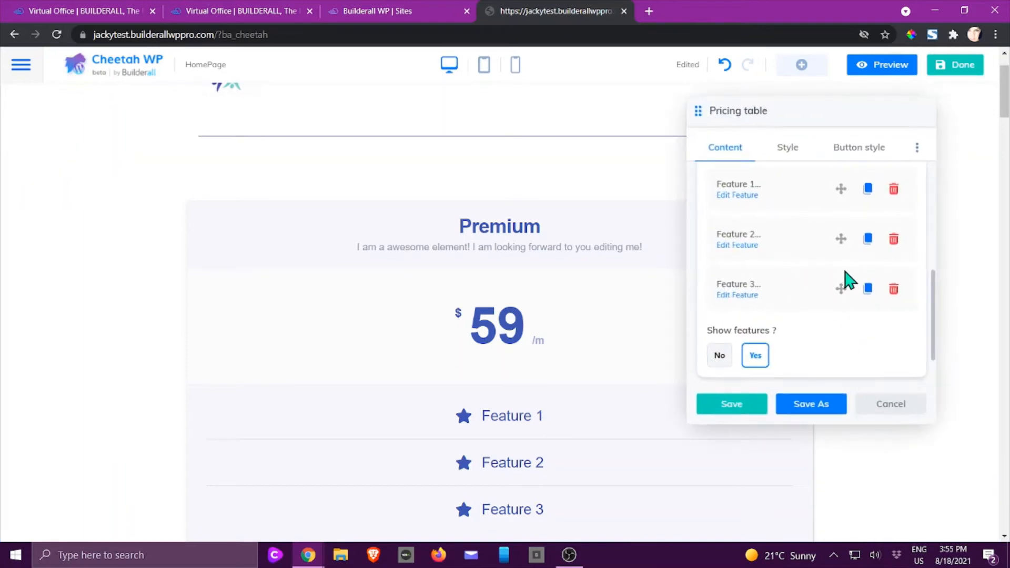
Step: Turn off the display of features in the pricing table and turn it back on
scroll(844, 279, "up", 2)
scroll(841, 275, "down", 3)
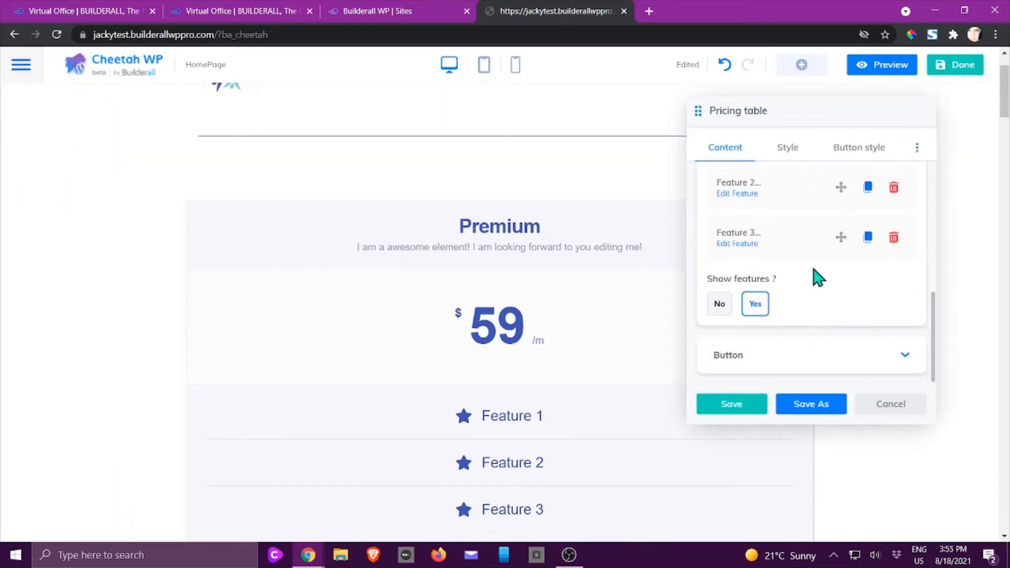
left_click(724, 311)
left_click(756, 310)
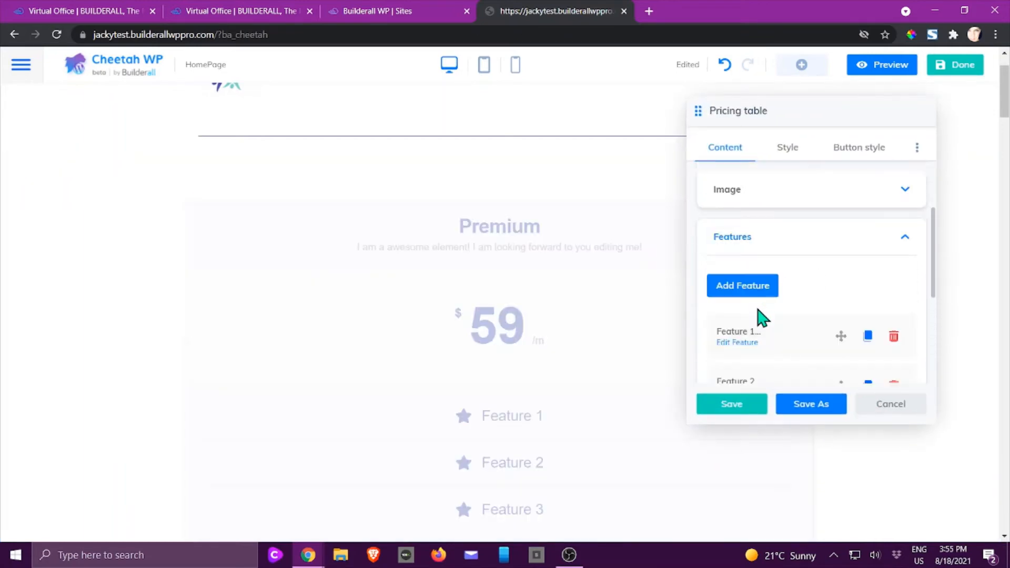
scroll(789, 237, "down", 3)
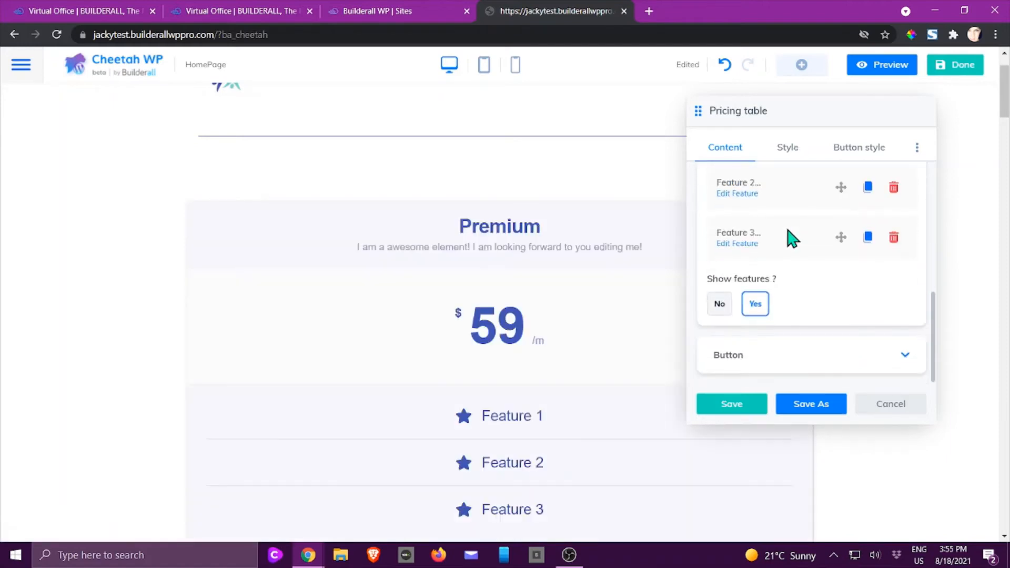
Step: Review the content settings of the pricing table's button, such as title, subtitle, link and icon
left_click(746, 358)
scroll(574, 322, "down", 5)
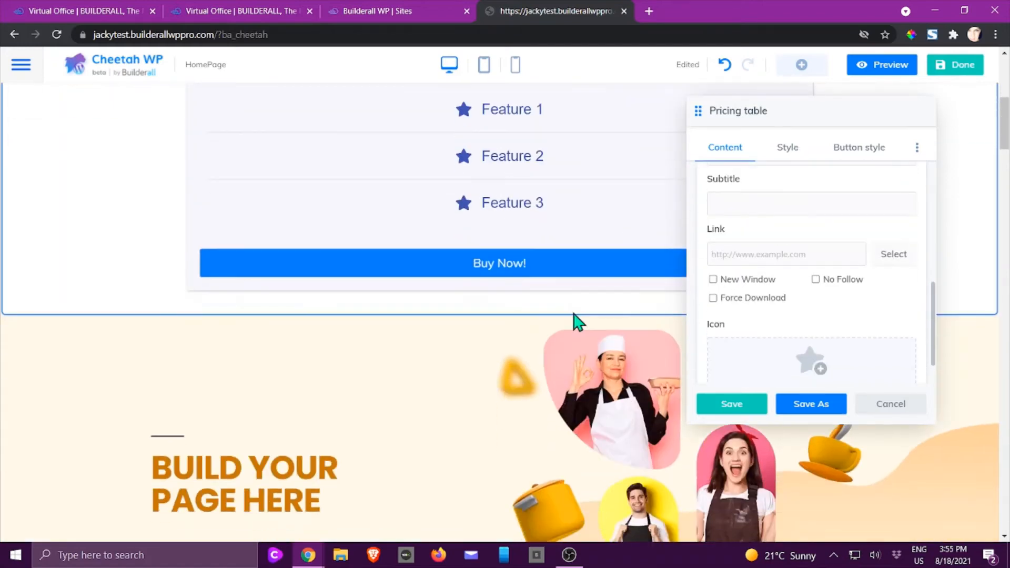
scroll(896, 297, "up", 1)
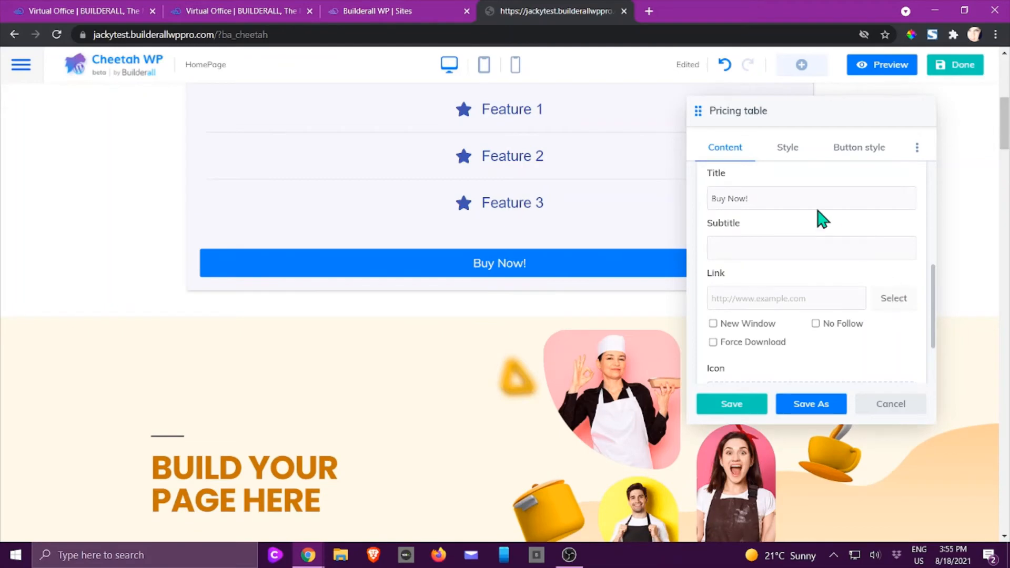
scroll(797, 242, "down", 2)
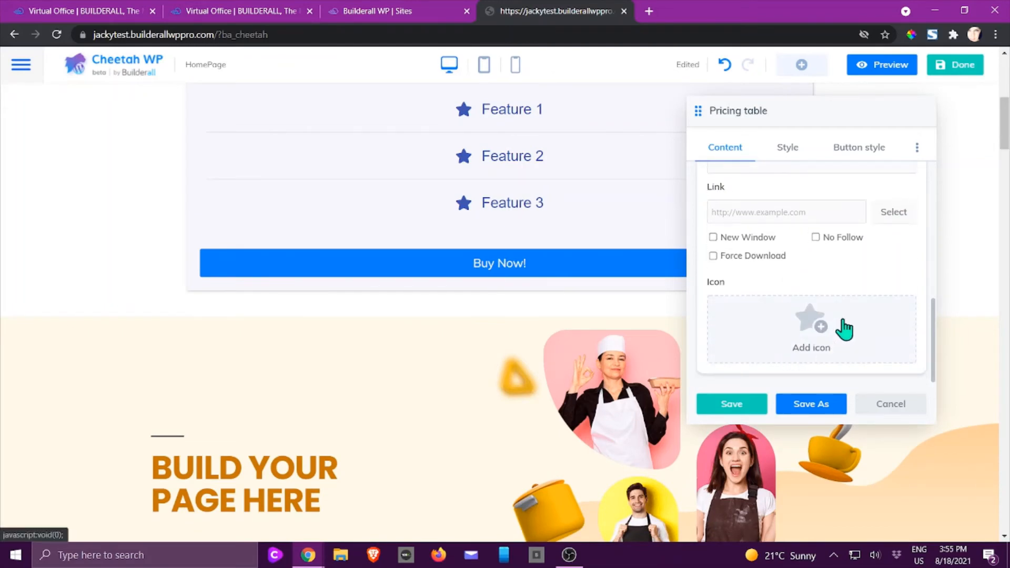
Step: Review the pricing table's style options, including the container's background, padding and border
left_click(788, 150)
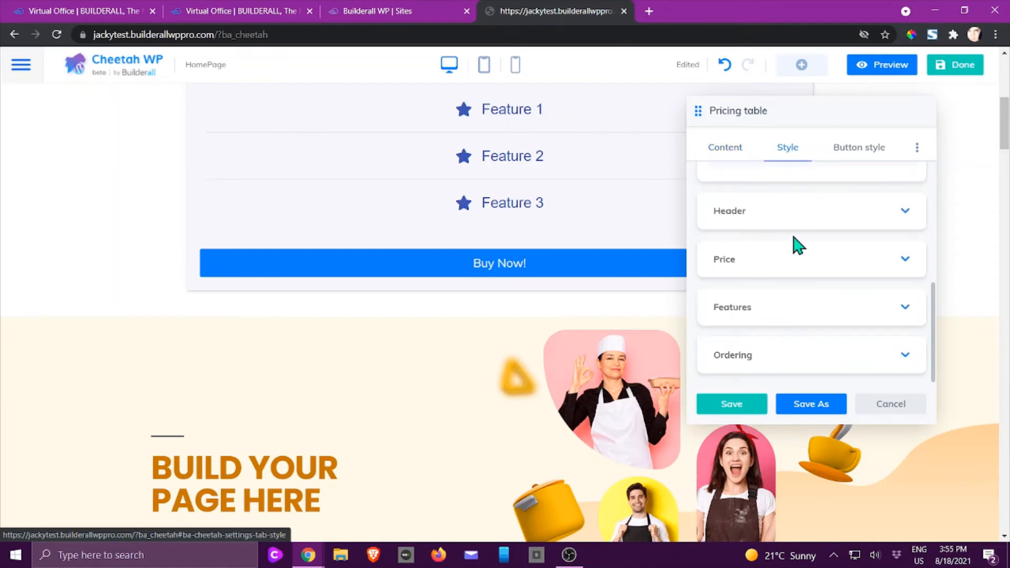
scroll(798, 245, "up", 5)
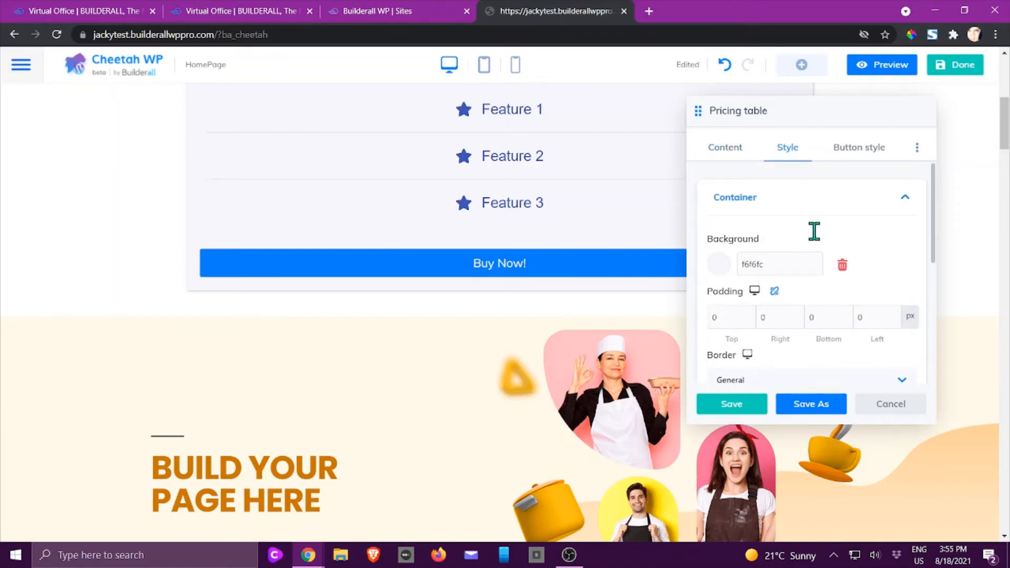
scroll(815, 236, "down", 5)
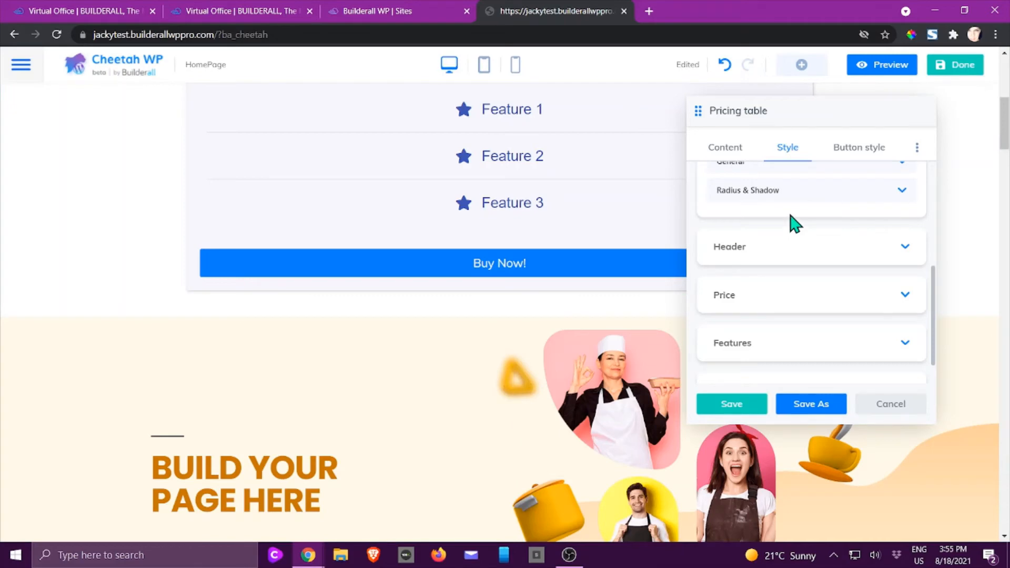
scroll(793, 221, "up", 5)
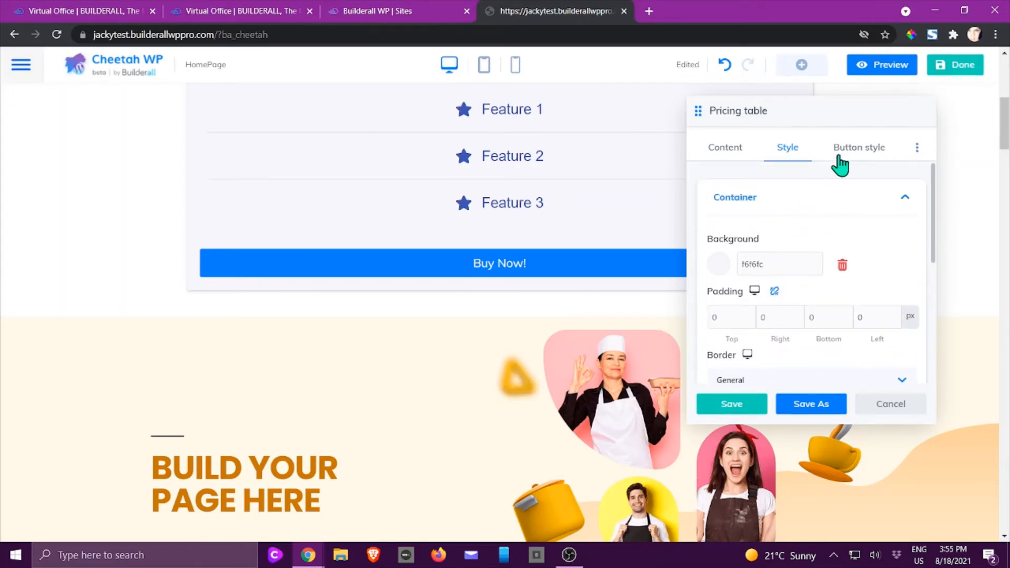
Step: Review the pricing table's button style options for size, alignment, background and border, and discard the element
left_click(855, 154)
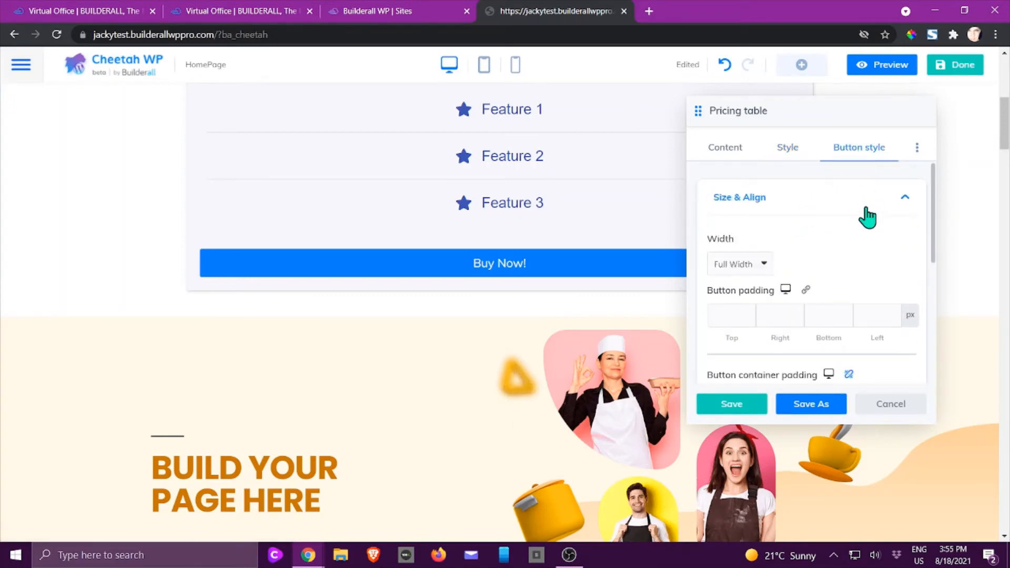
scroll(875, 179, "down", 4)
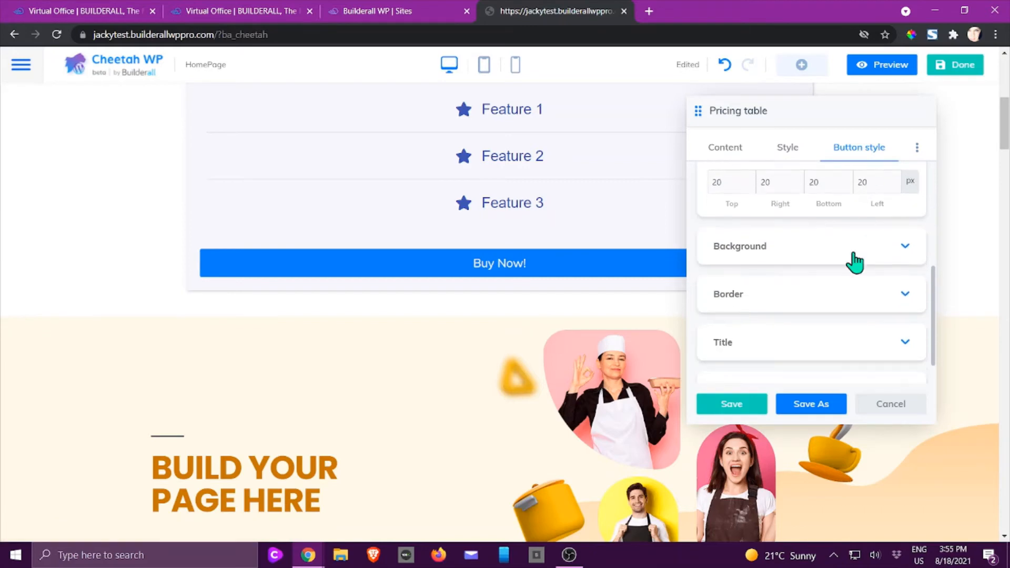
left_click(892, 412)
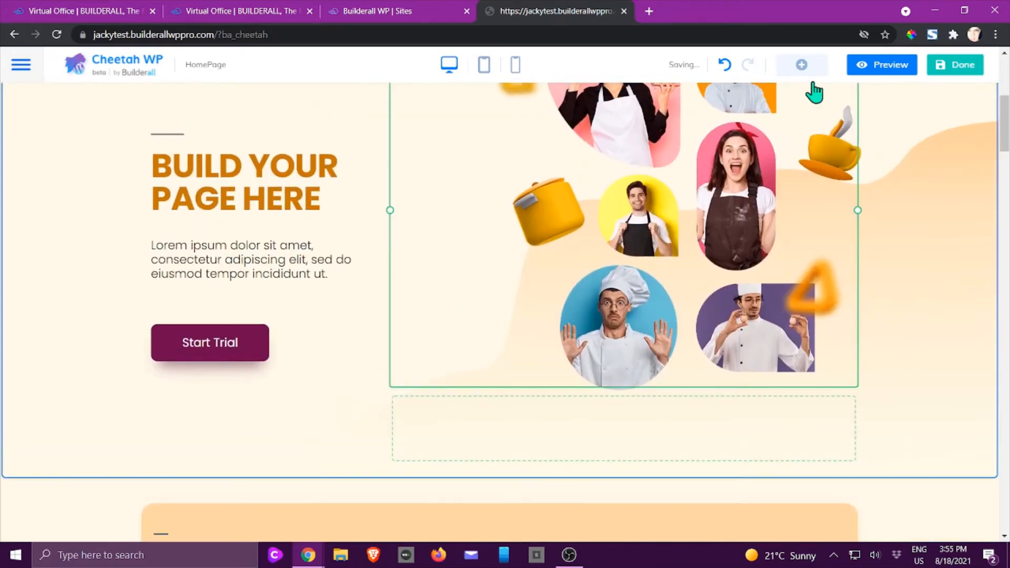
Step: Add a Card element in a new row directly below the chef banner
left_click(802, 65)
scroll(902, 327, "down", 2)
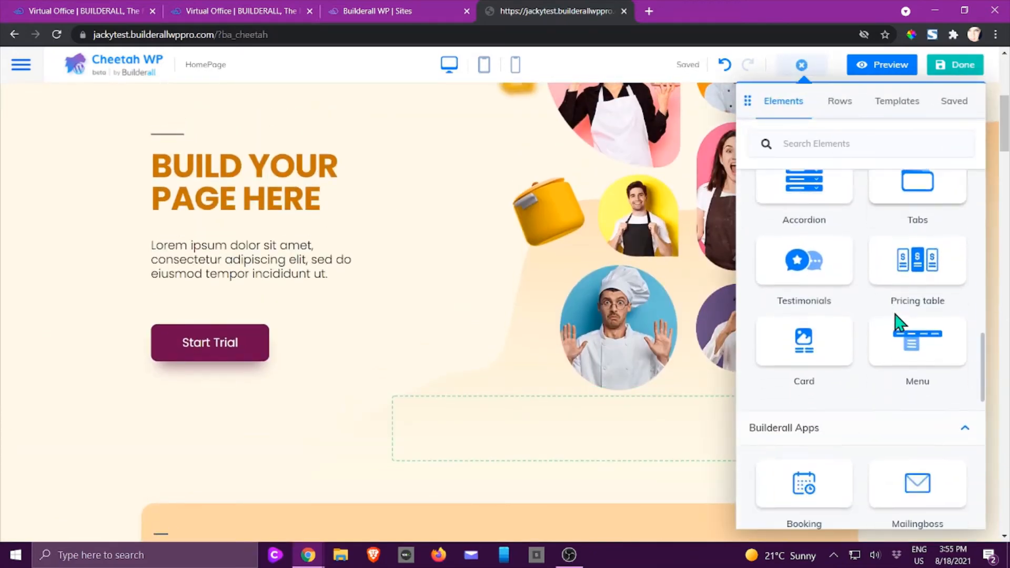
left_click_drag(794, 303, 439, 489)
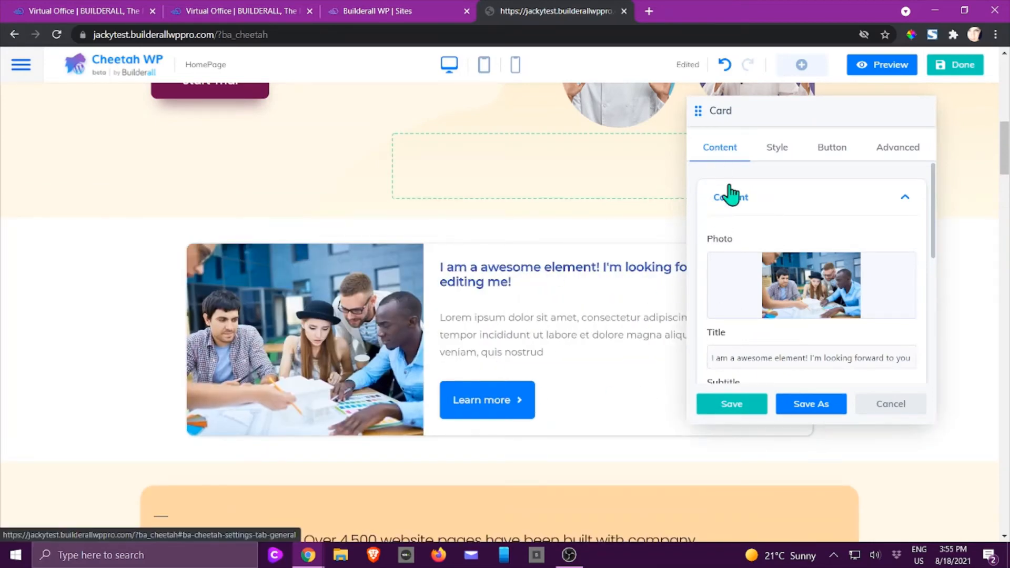
Step: Review the card's content settings for photo, title, subtitle and text, and its style options for padding and border
scroll(744, 232, "down", 2)
scroll(743, 239, "down", 2)
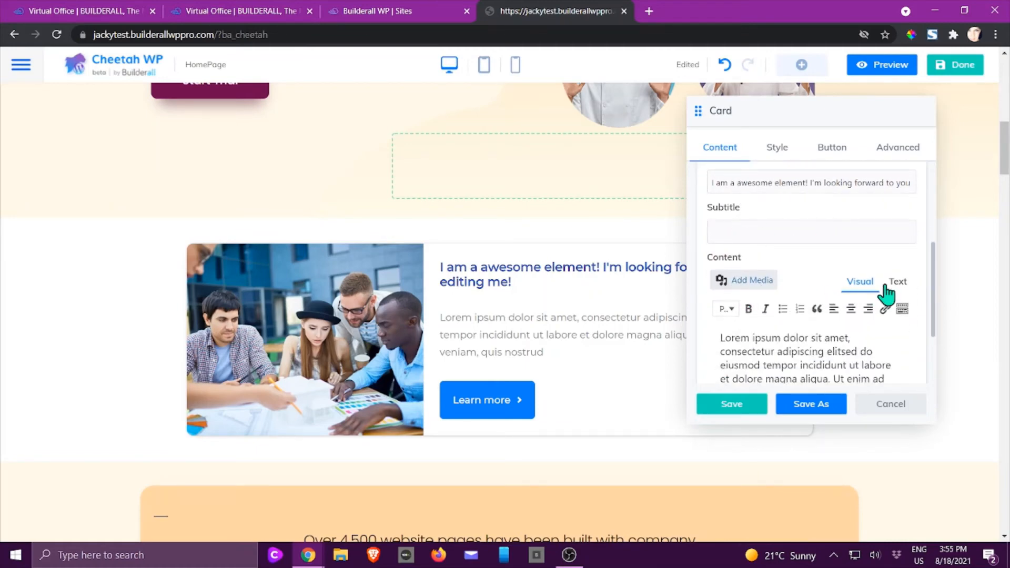
scroll(863, 286, "down", 2)
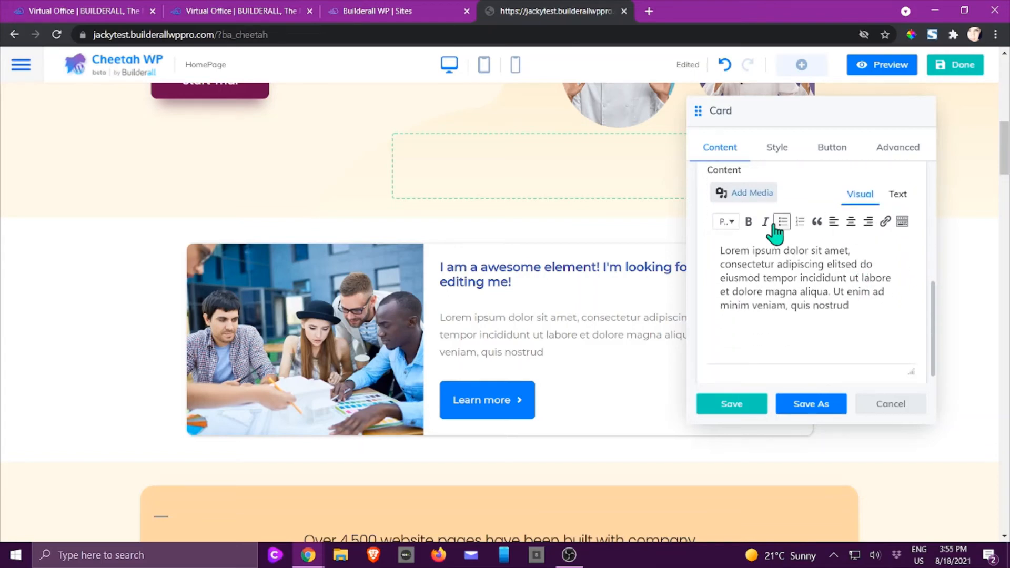
scroll(794, 266, "down", 1)
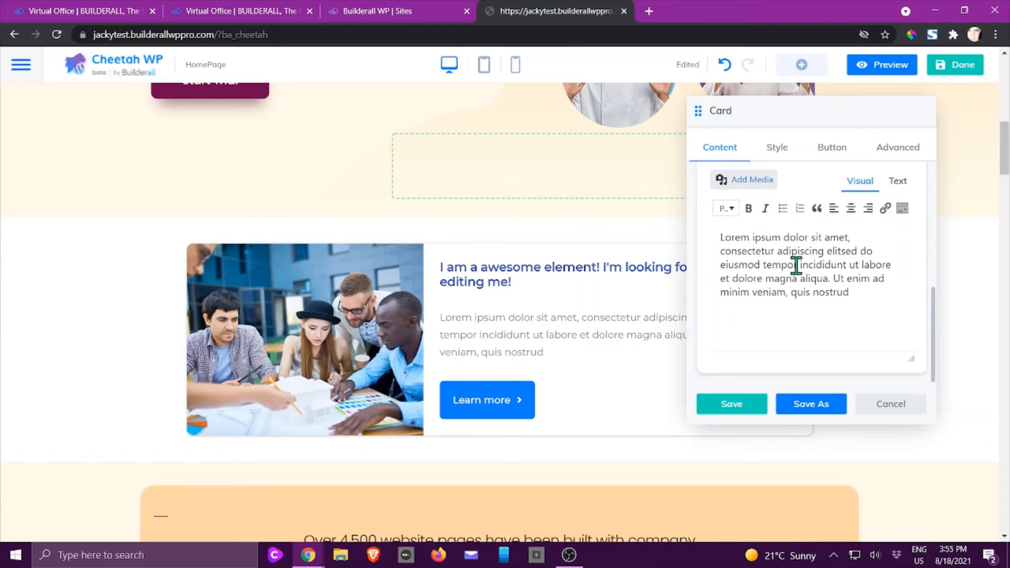
scroll(795, 267, "up", 3)
left_click(777, 150)
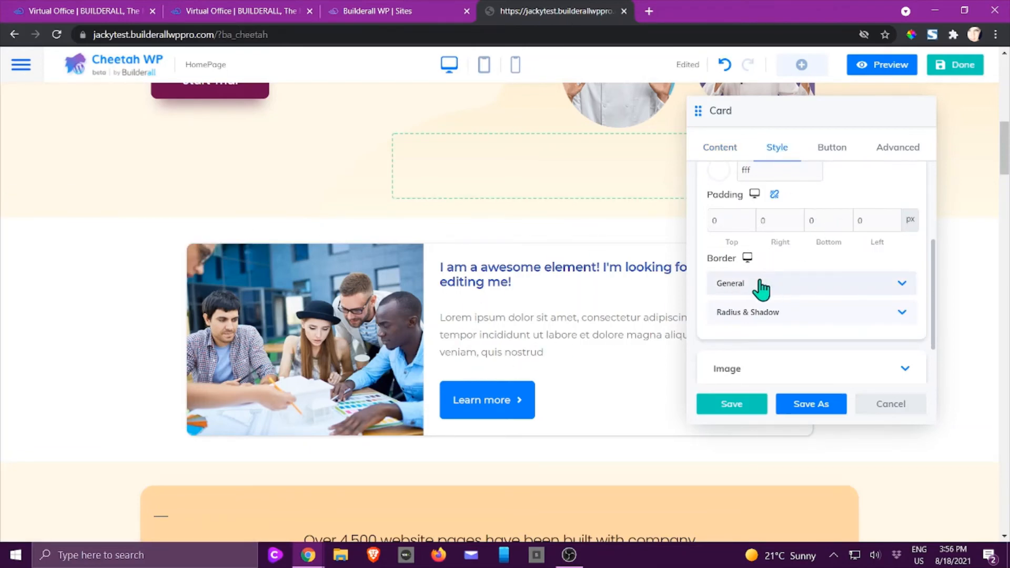
Step: Review the card's button settings for link, icon, icon position, width, alignment and padding
left_click(831, 150)
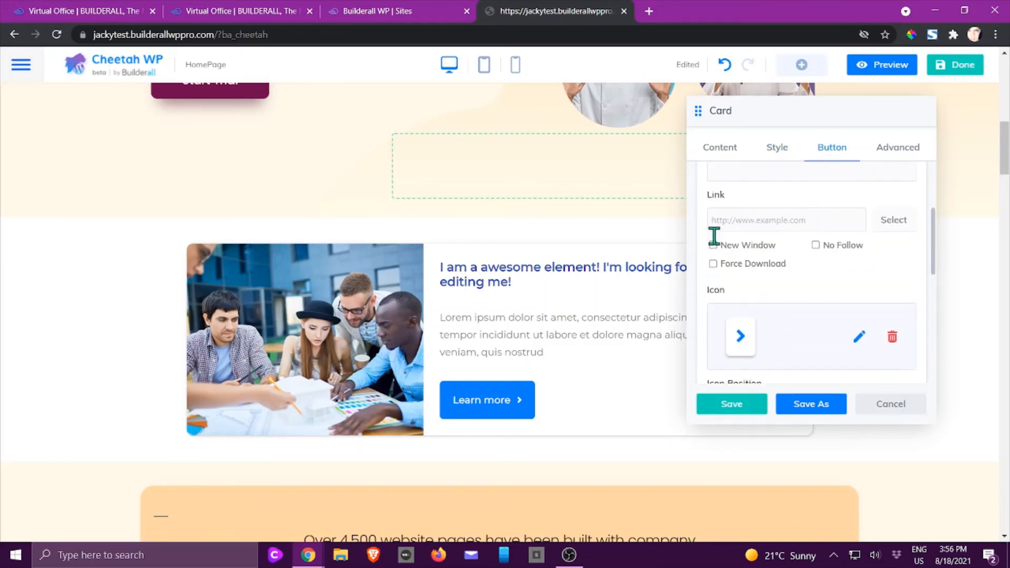
scroll(784, 269, "down", 5)
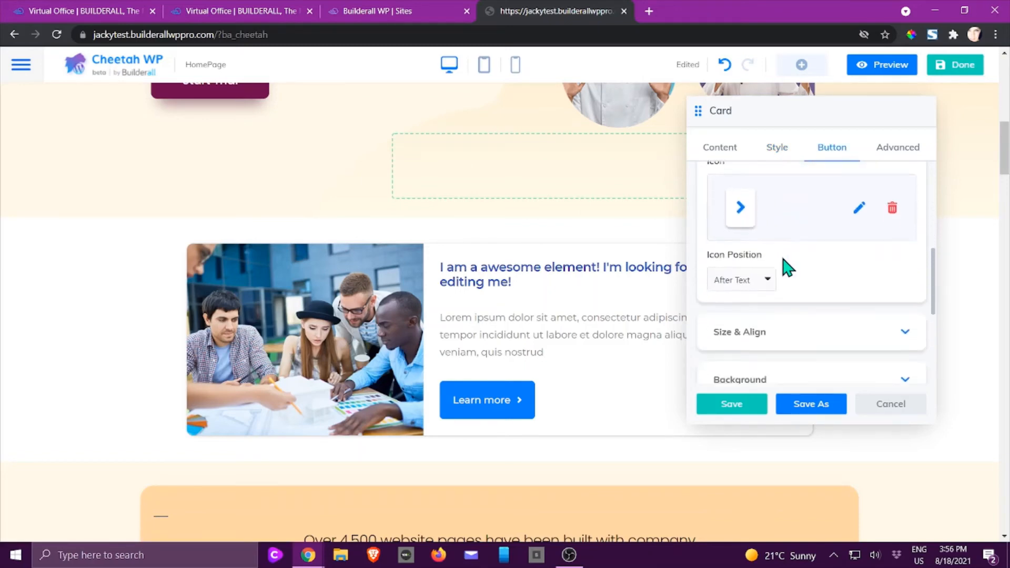
scroll(787, 266, "down", 2)
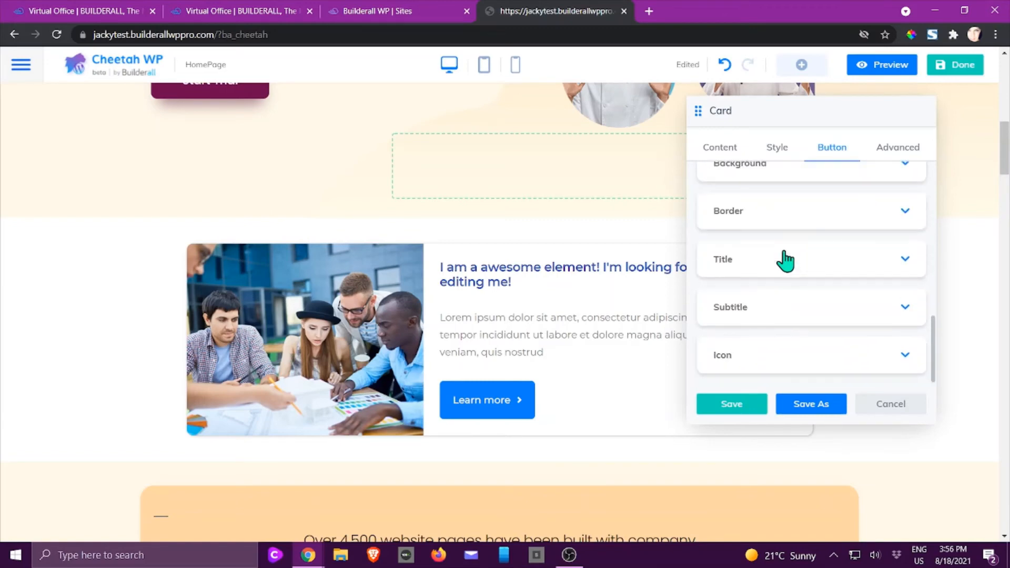
scroll(787, 267, "up", 4)
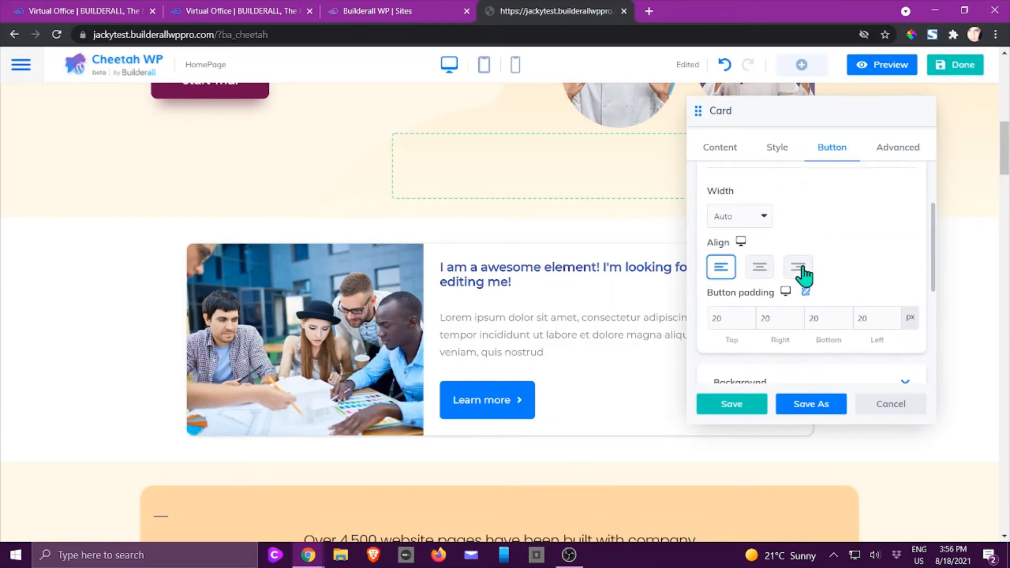
scroll(826, 244, "down", 2)
scroll(829, 243, "down", 1)
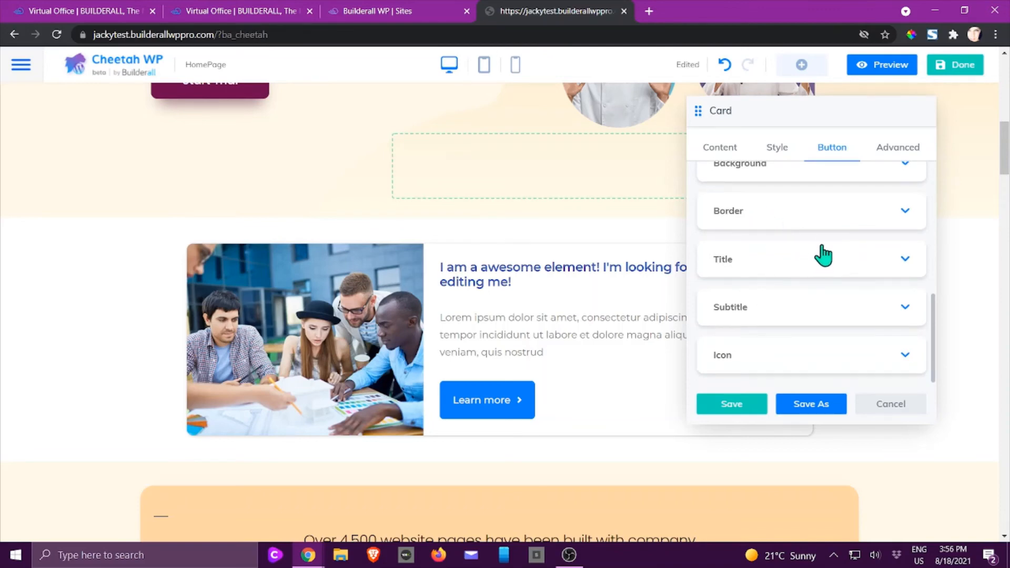
Step: Examine the button icon's color, size and text distance options, and the card's advanced options such as visibility and animation
left_click(751, 354)
scroll(789, 298, "down", 2)
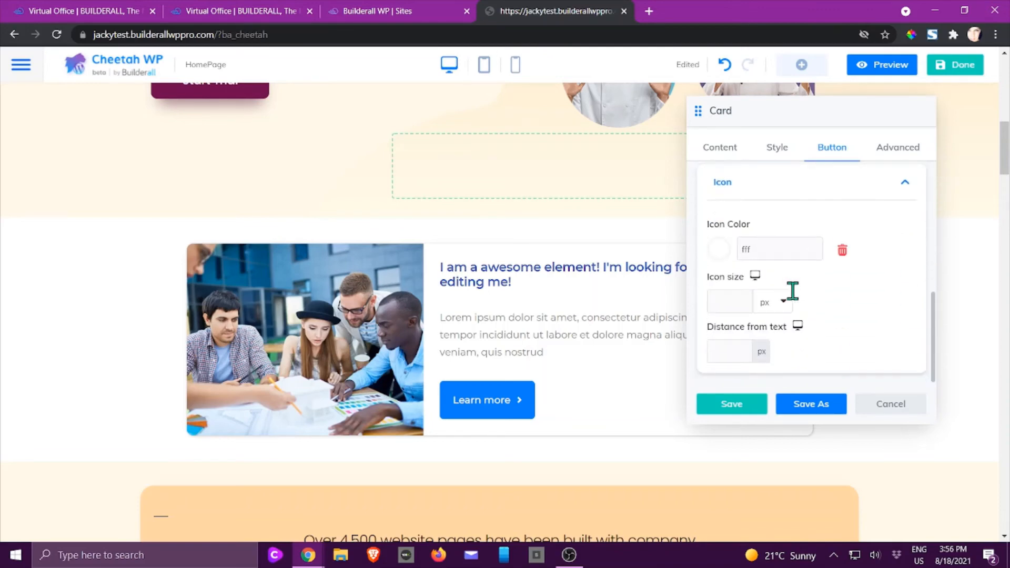
scroll(791, 238, "up", 5)
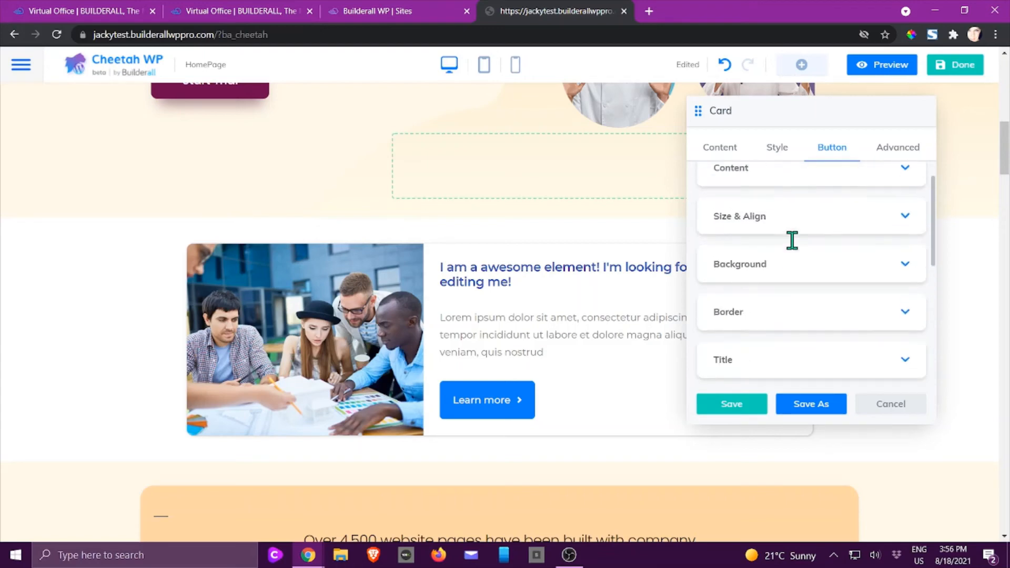
left_click(896, 153)
scroll(773, 207, "down", 3)
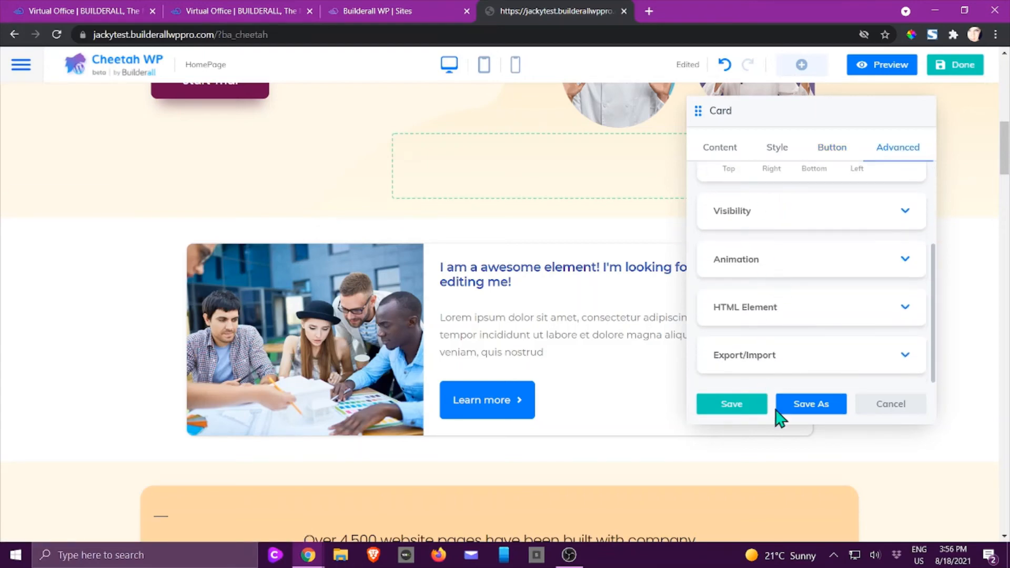
Step: Discard the card, add a Testimonials element to the empty row below the header divider, and view its advanced options
left_click(899, 405)
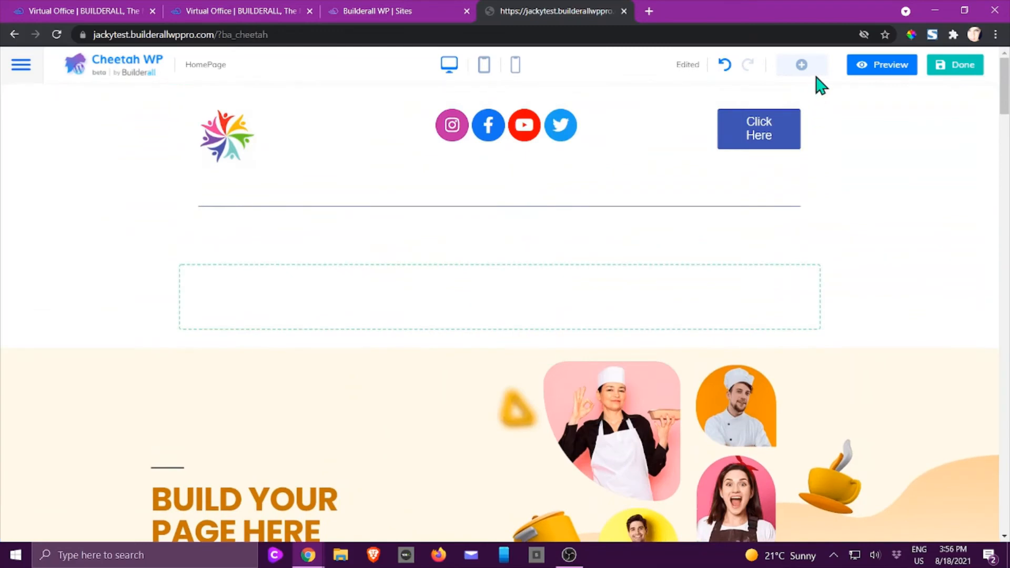
left_click(801, 65)
left_click_drag(795, 219, 480, 334)
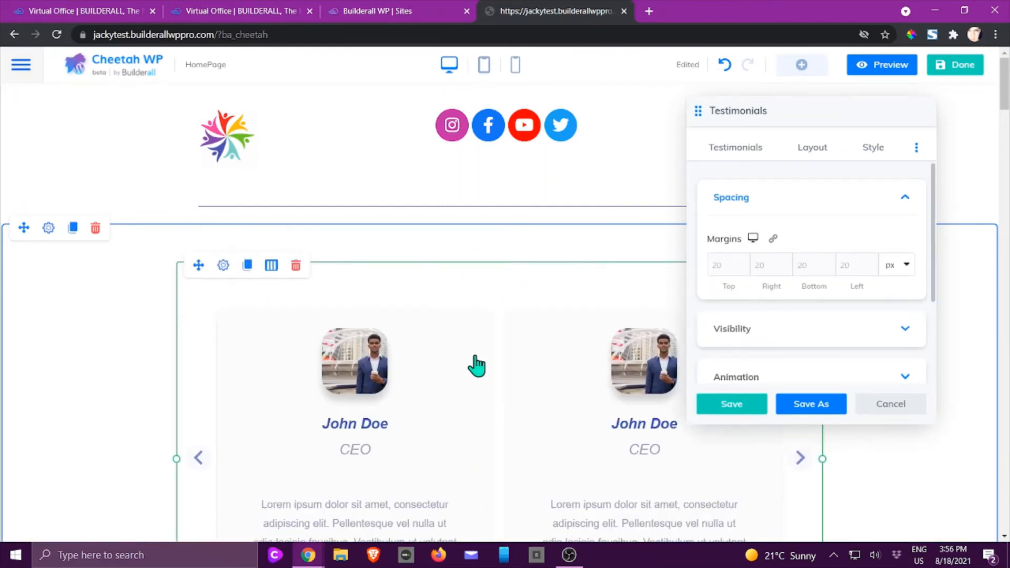
scroll(489, 321, "down", 2)
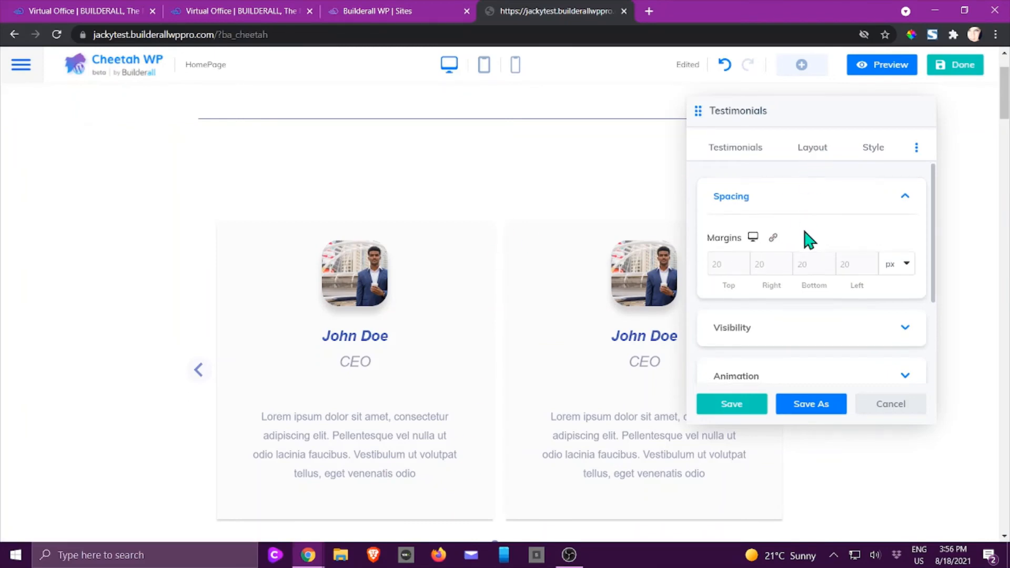
scroll(805, 236, "down", 3)
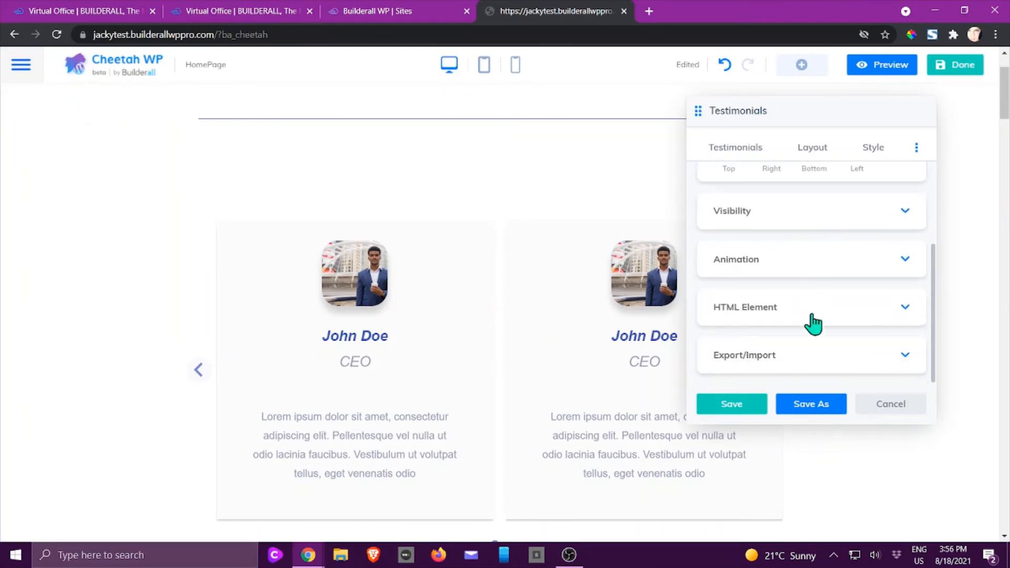
Step: Switch the testimonials layout from Fluid row to Avatar left
left_click(815, 153)
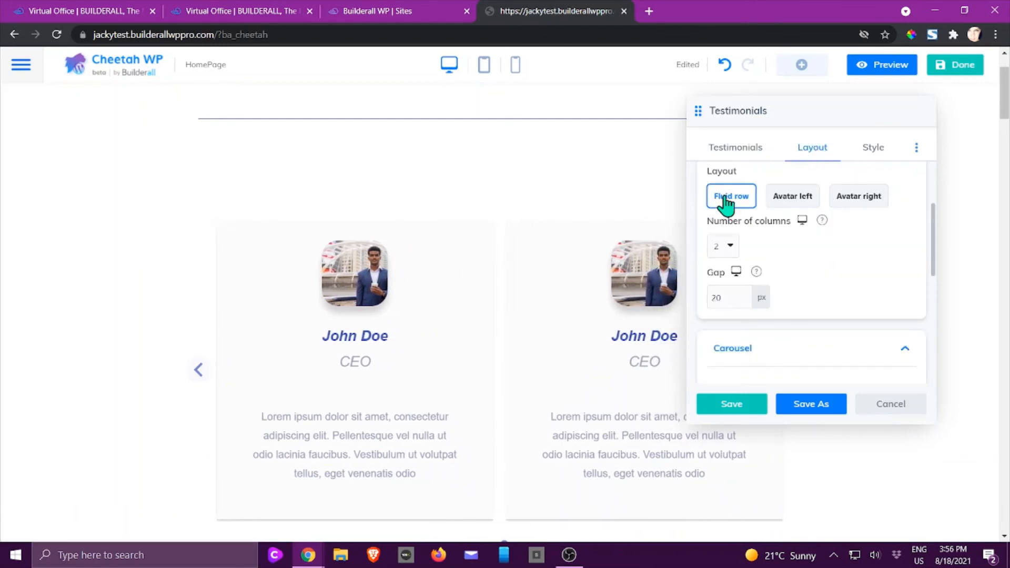
left_click(800, 199)
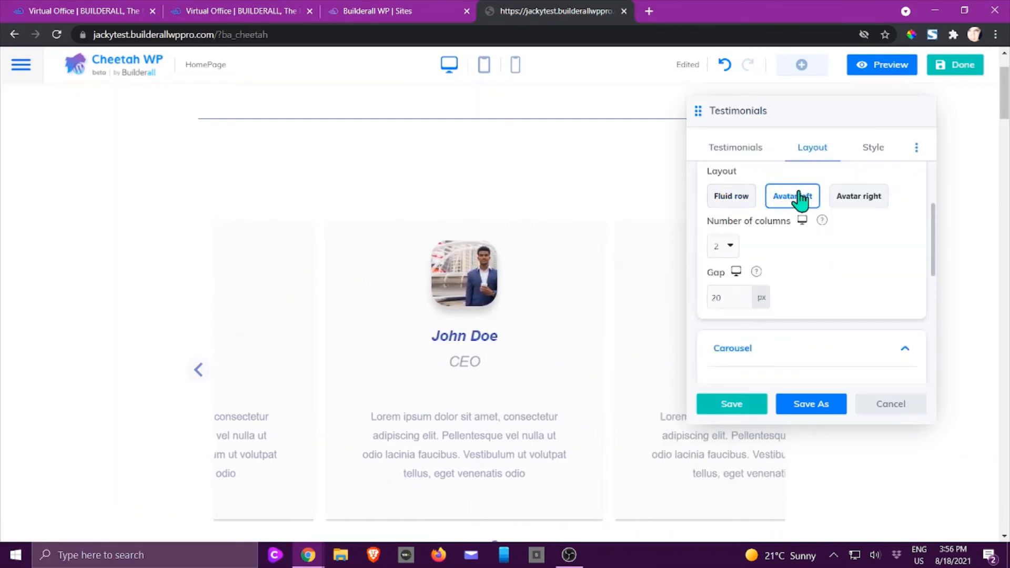
left_click(852, 203)
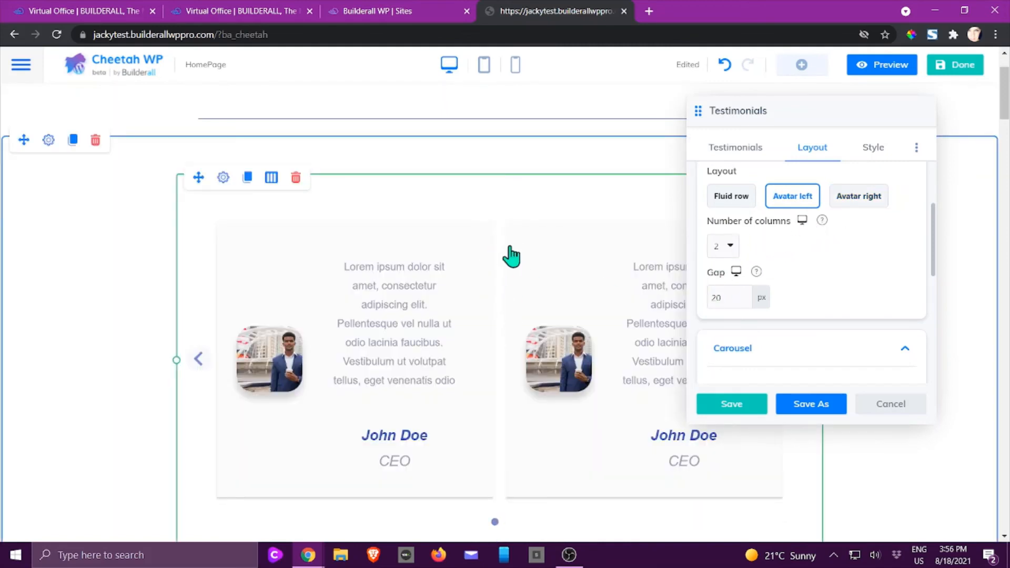
Step: Review the testimonials' carousel settings for auto play, interval, transition speed, dots and navigation colors
scroll(828, 243, "down", 1)
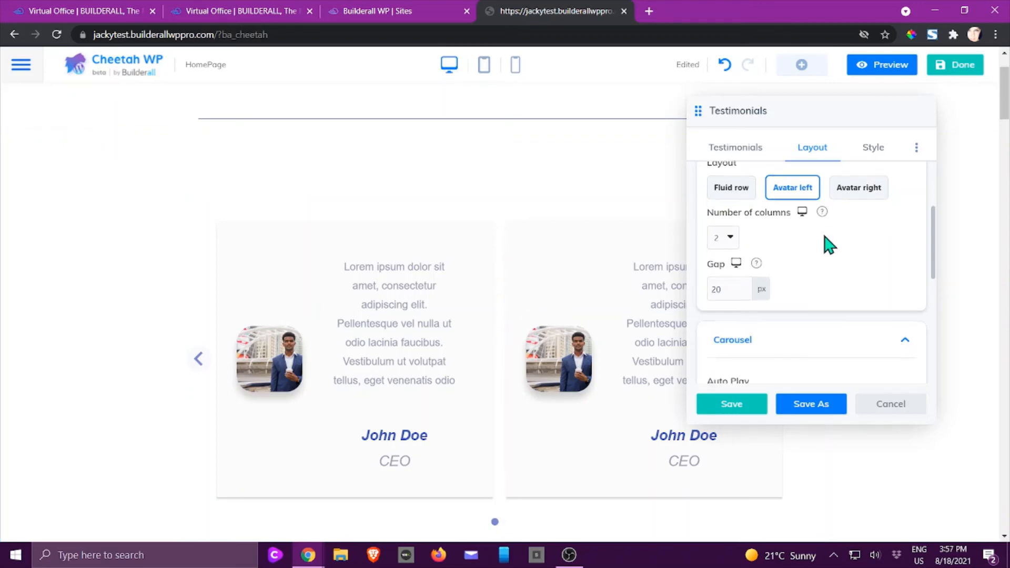
scroll(820, 278, "down", 2)
scroll(817, 295, "down", 3)
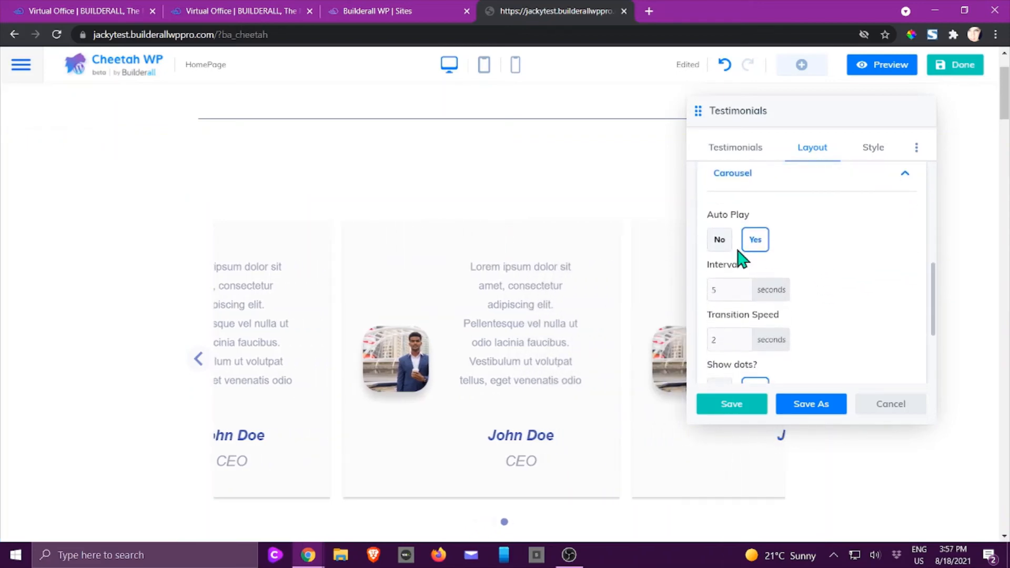
left_click(720, 244)
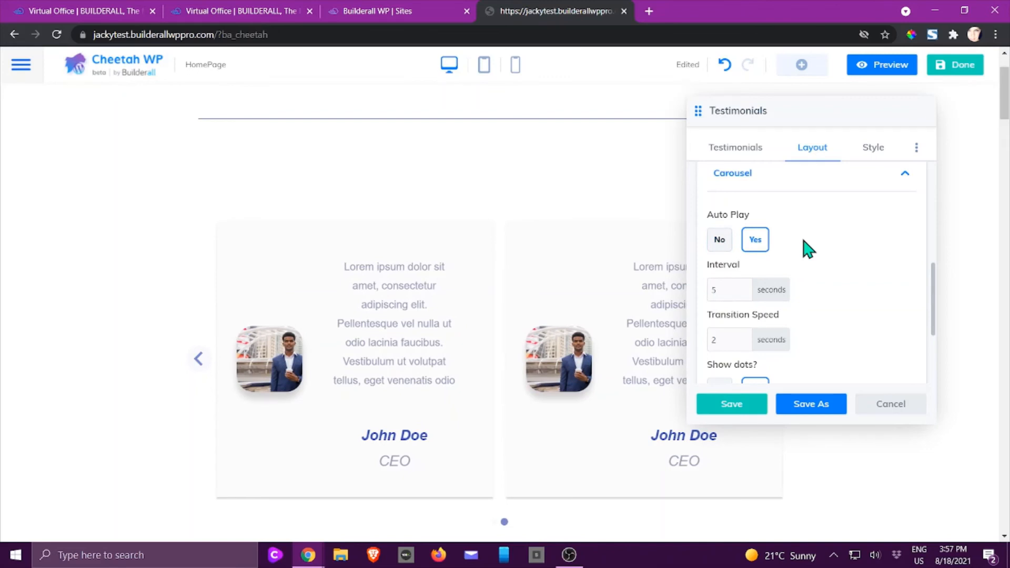
scroll(808, 248, "down", 1)
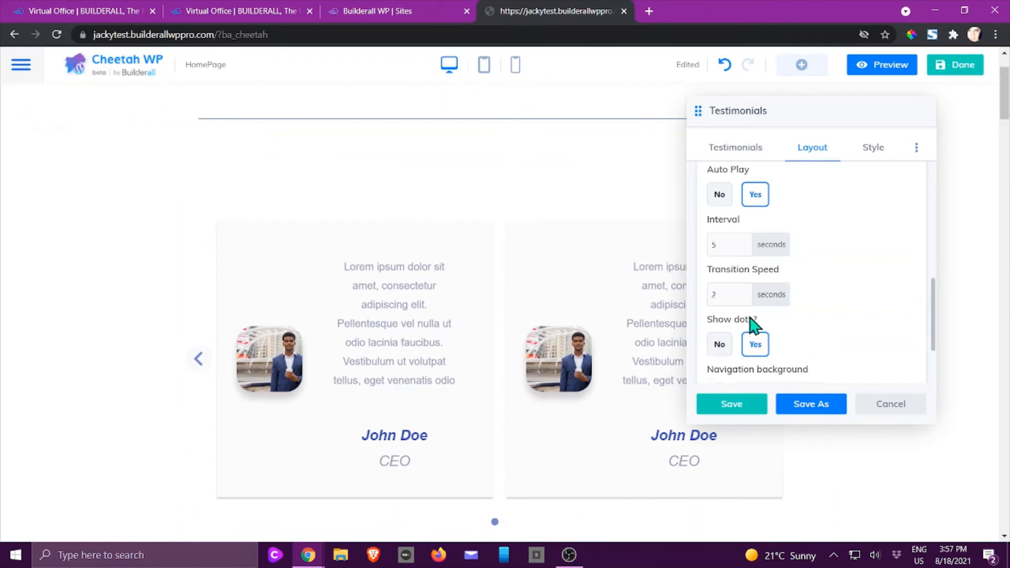
scroll(752, 339, "down", 2)
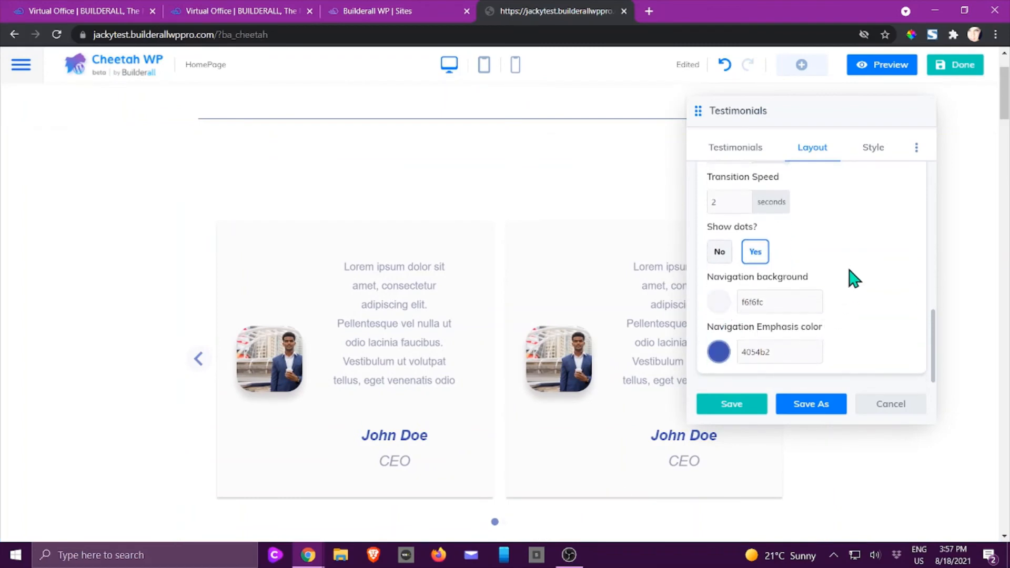
Step: Review the testimonials' style options for avatar, content and author, and discard the element
left_click(871, 154)
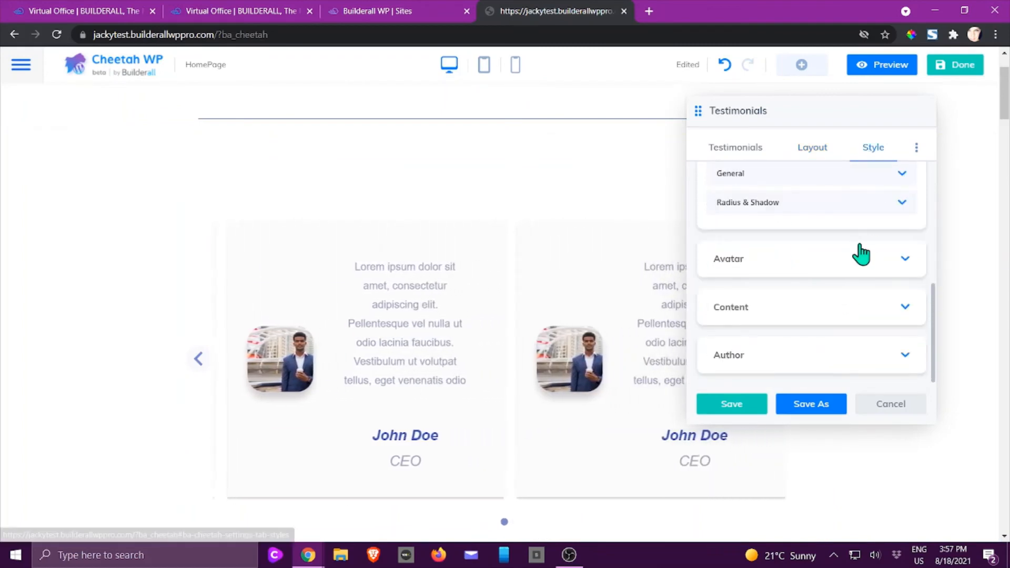
scroll(816, 219, "up", 3)
scroll(816, 218, "down", 3)
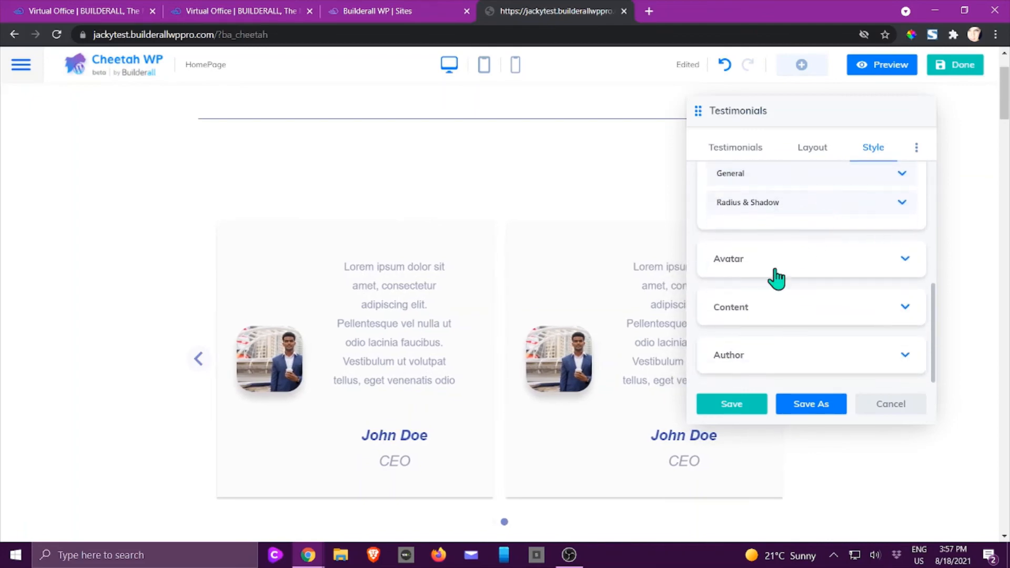
left_click(753, 263)
scroll(816, 239, "down", 3)
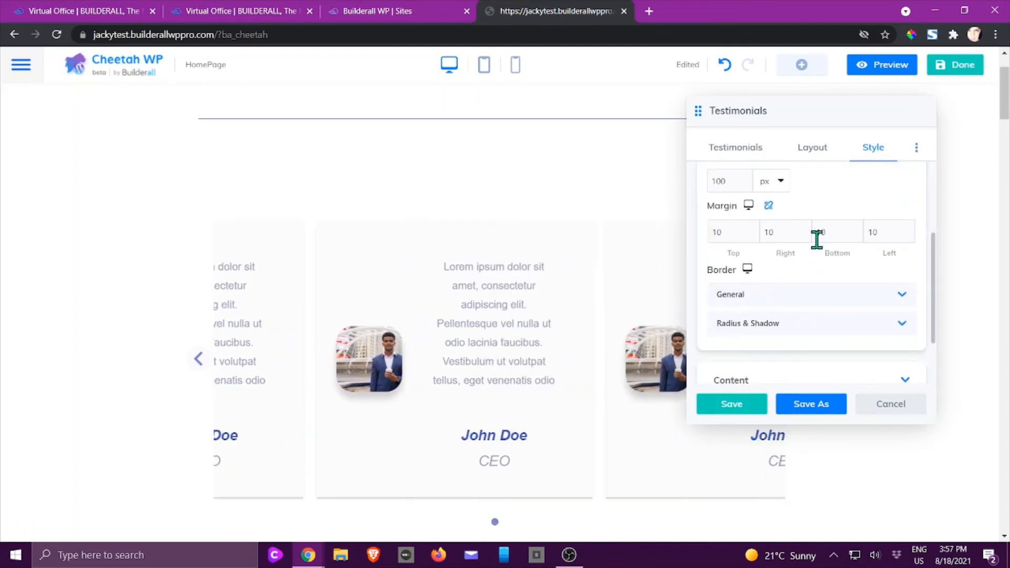
scroll(816, 239, "down", 1)
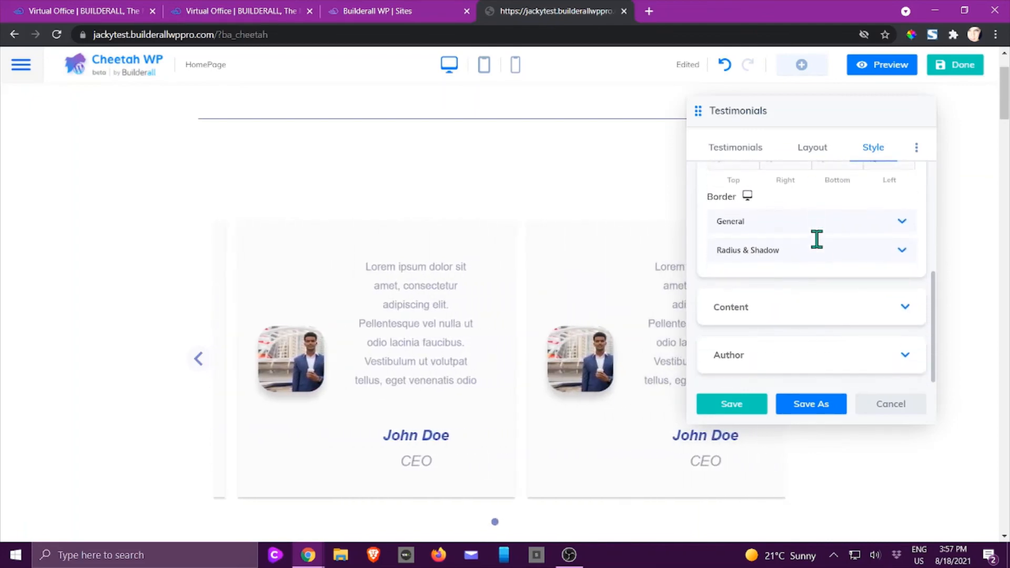
left_click(772, 312)
scroll(850, 284, "down", 3)
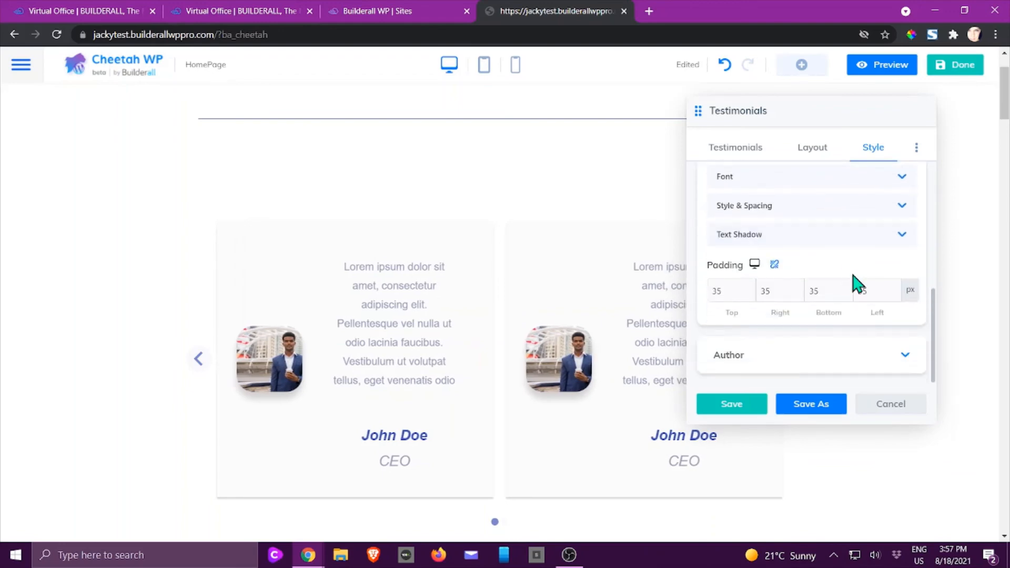
left_click(734, 356)
scroll(852, 304, "down", 3)
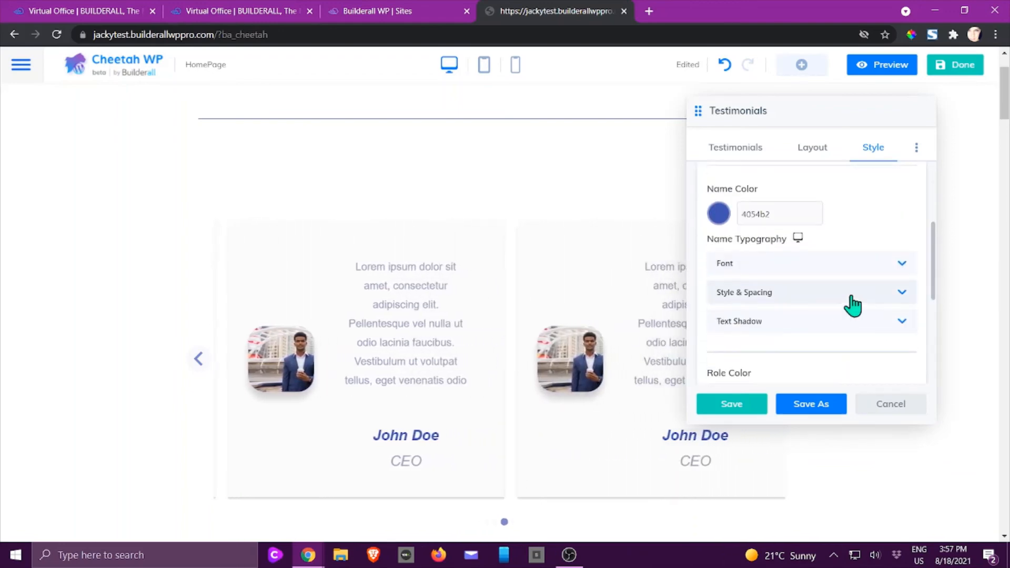
left_click(887, 408)
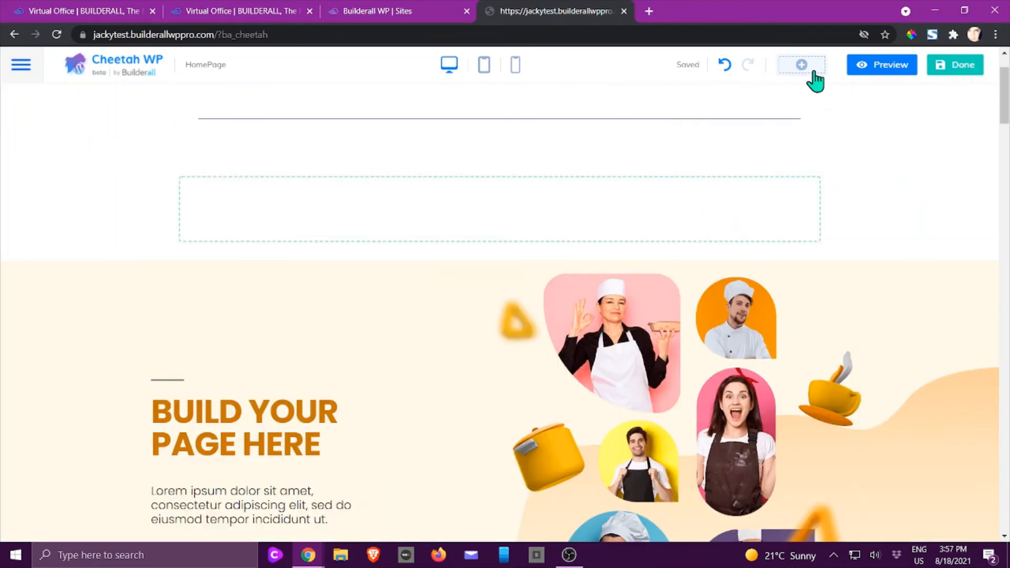
Step: Add a Menu element to the empty row above the chef banner and assign MyMenu to it
left_click(813, 73)
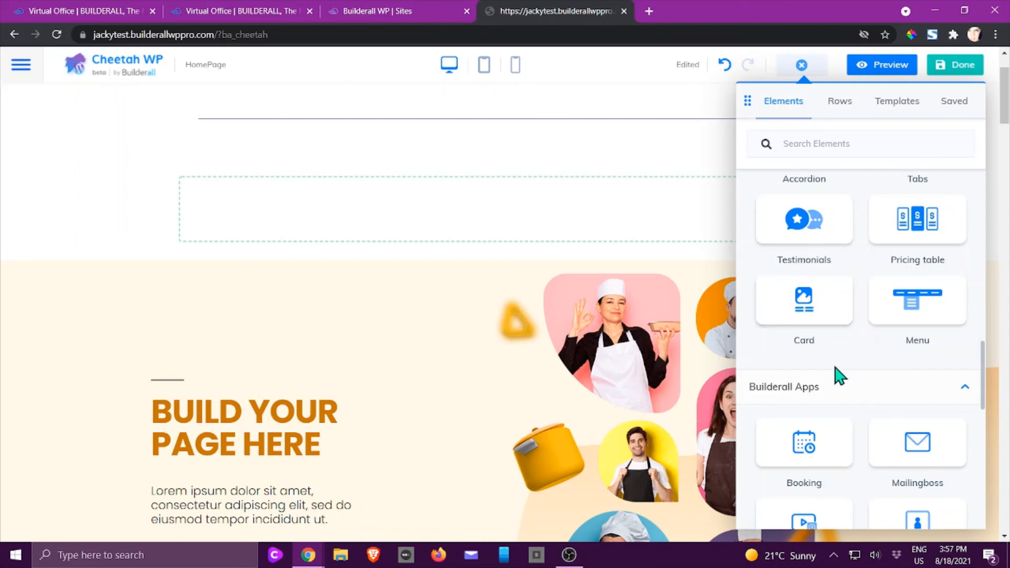
left_click_drag(925, 304, 582, 238)
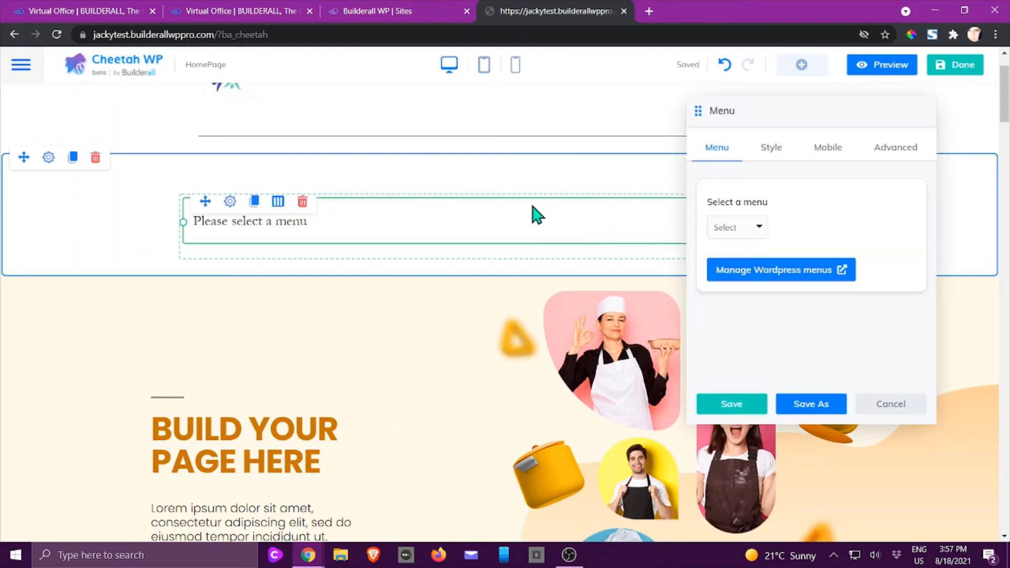
left_click(755, 226)
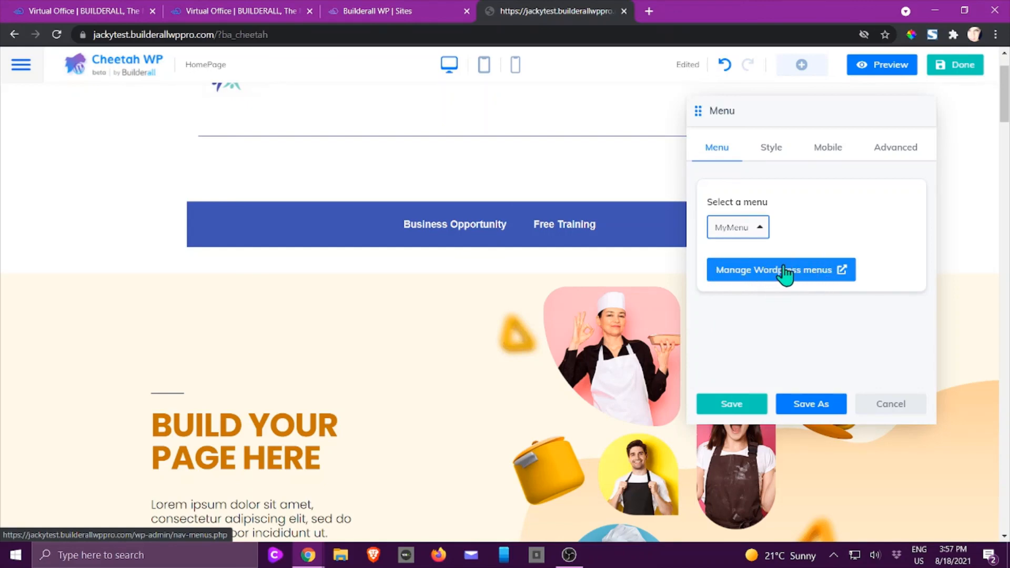
left_click(761, 230)
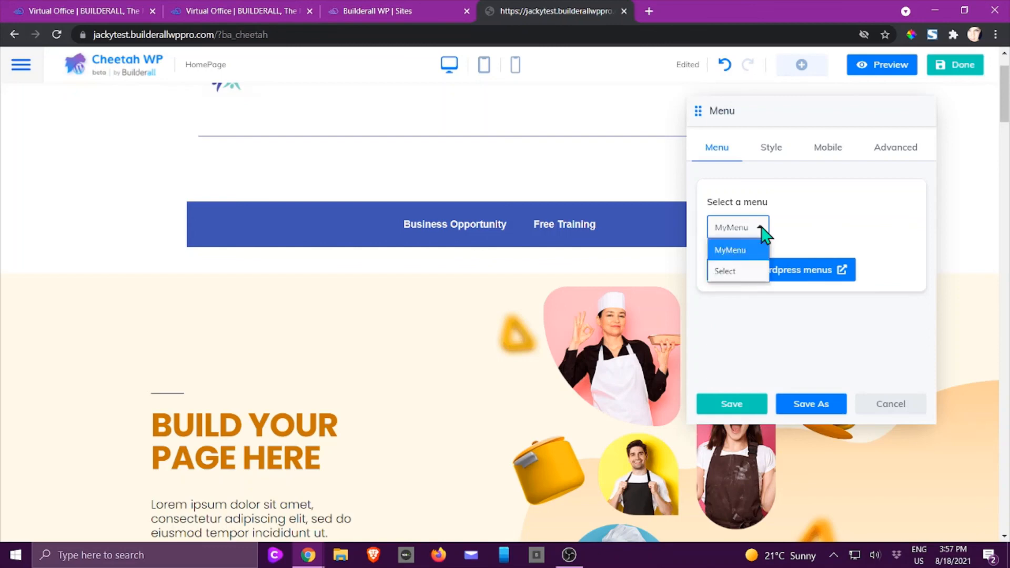
left_click(741, 250)
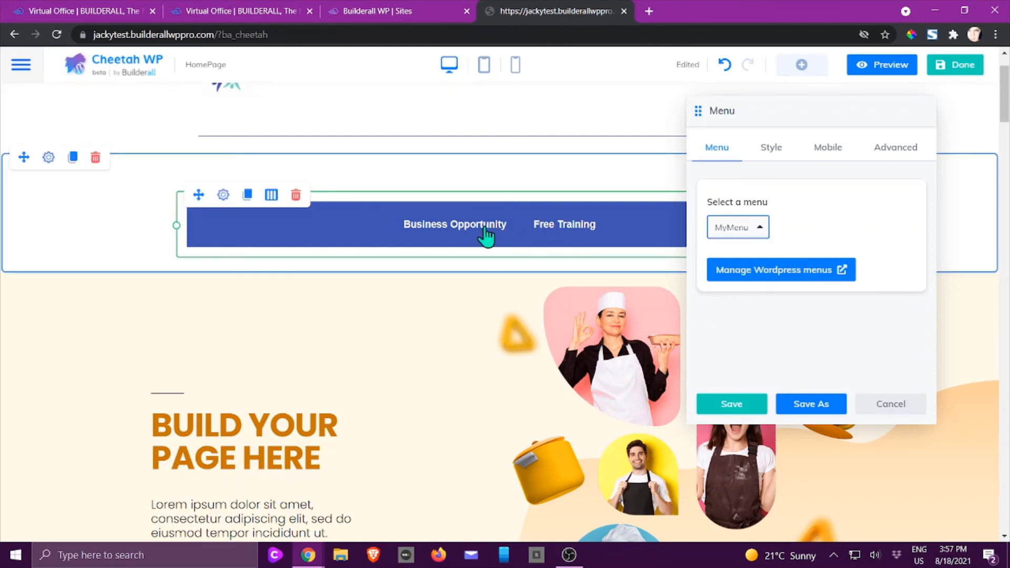
Step: Set the menu's navbar background to black (#000000) and look over its height, border and menu item options
left_click(775, 151)
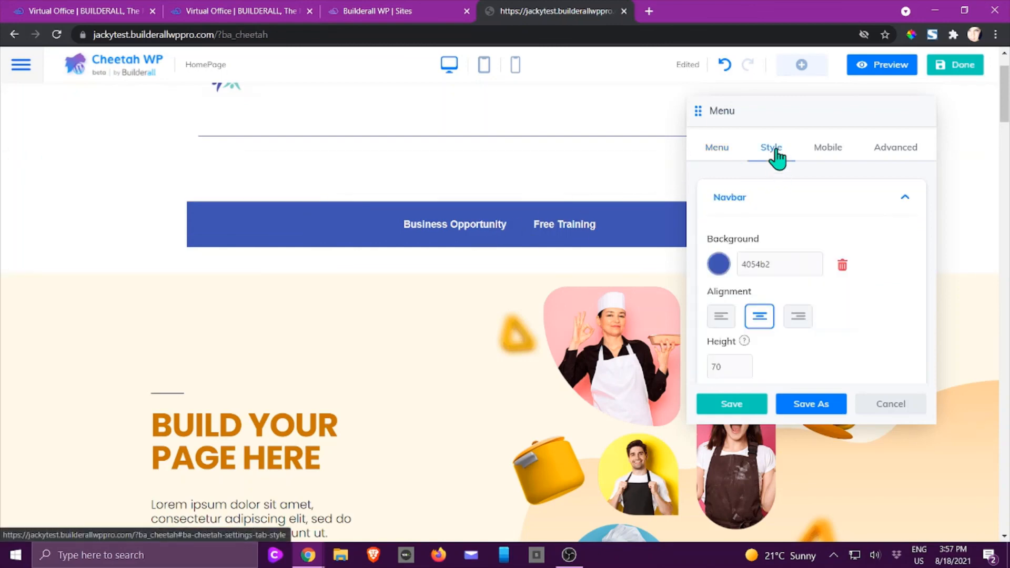
left_click(720, 267)
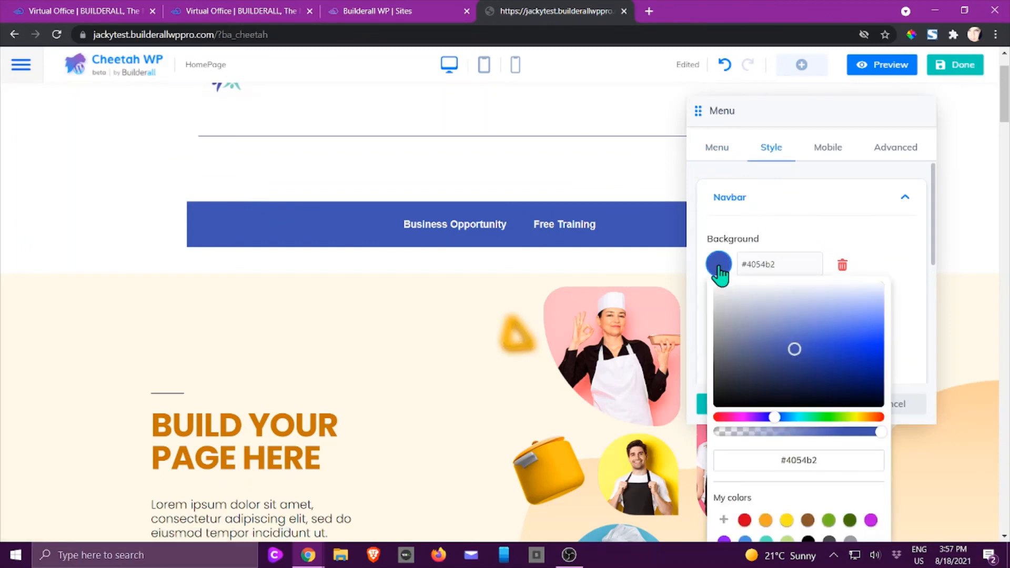
left_click_drag(757, 329, 717, 410)
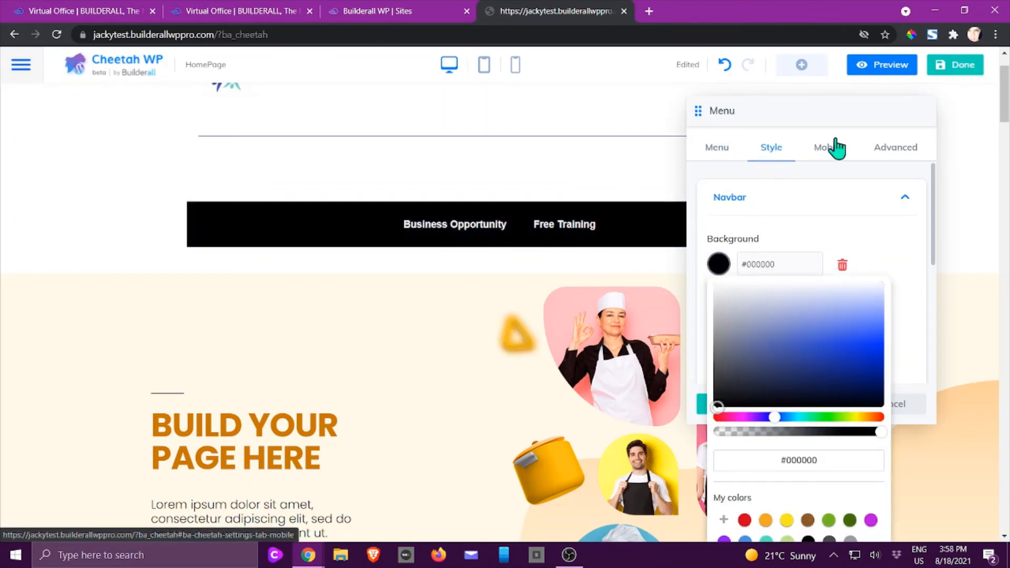
scroll(778, 263, "down", 4)
scroll(802, 224, "up", 2)
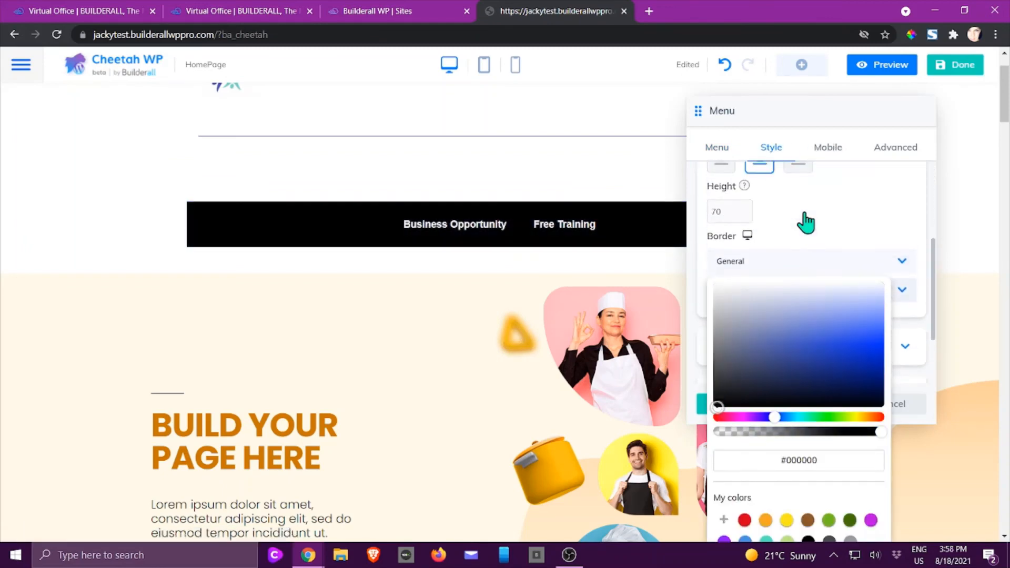
scroll(734, 241, "down", 2)
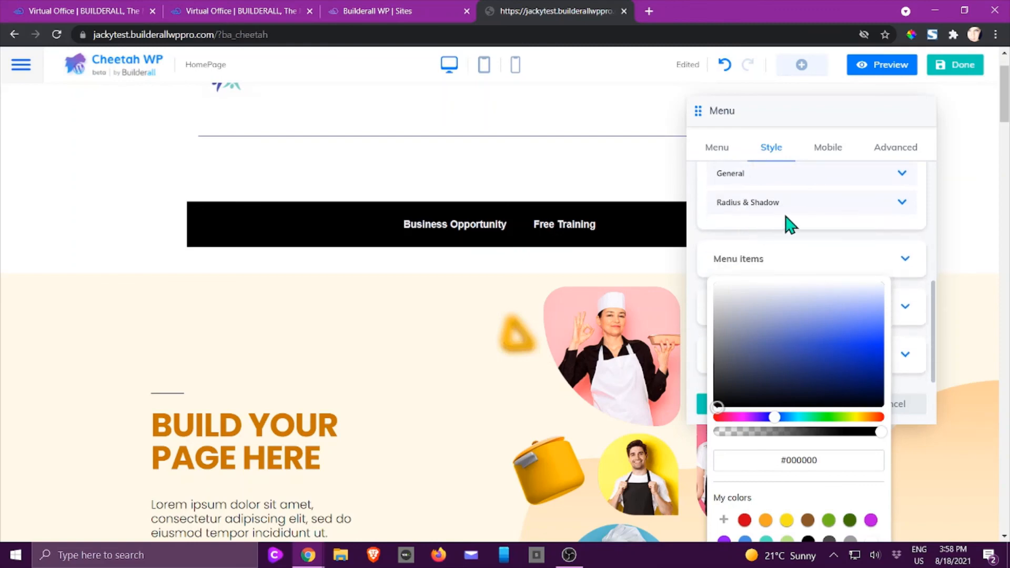
Step: Review the menu's mobile and advanced settings, and discard the Menu element
left_click(830, 152)
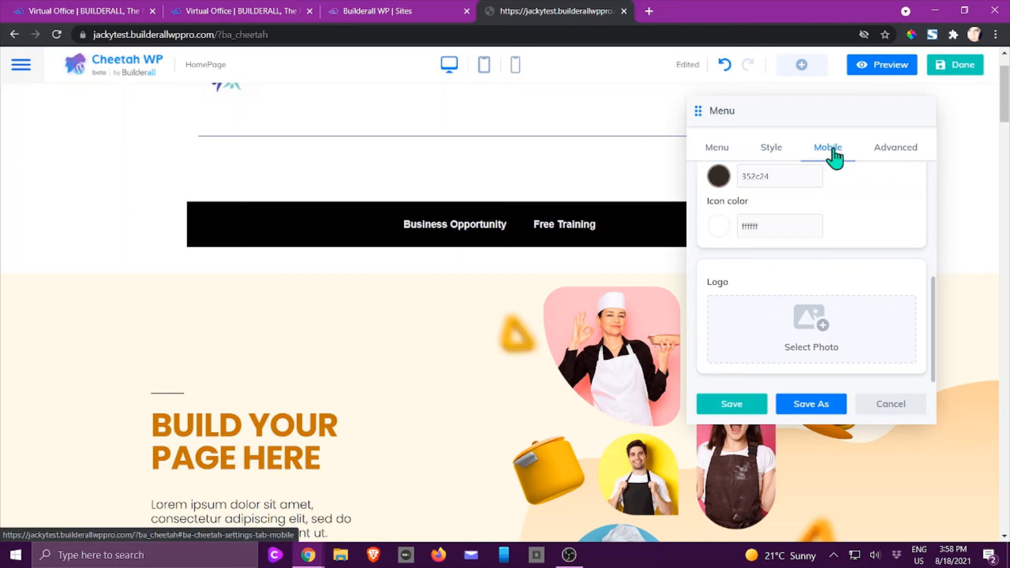
left_click(889, 152)
scroll(782, 226, "up", 3)
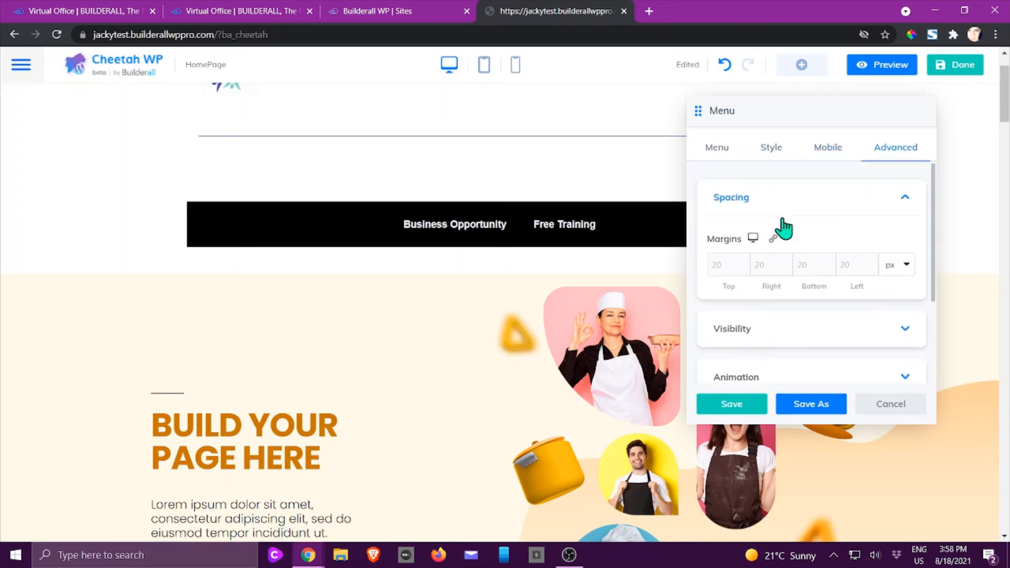
left_click(892, 405)
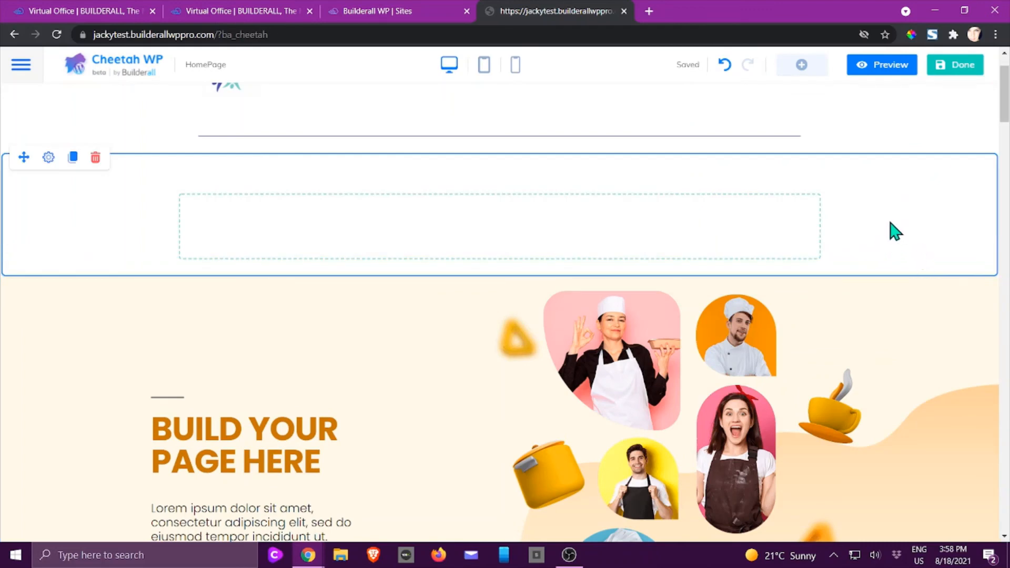
Step: Show the Layout group in the element library to recap its elements
left_click(801, 65)
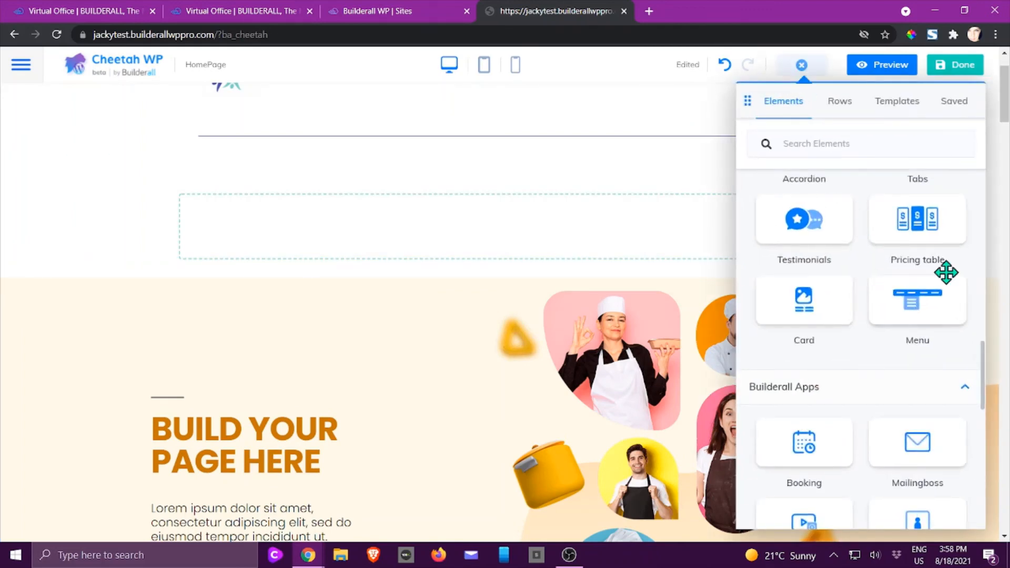
scroll(873, 306, "up", 3)
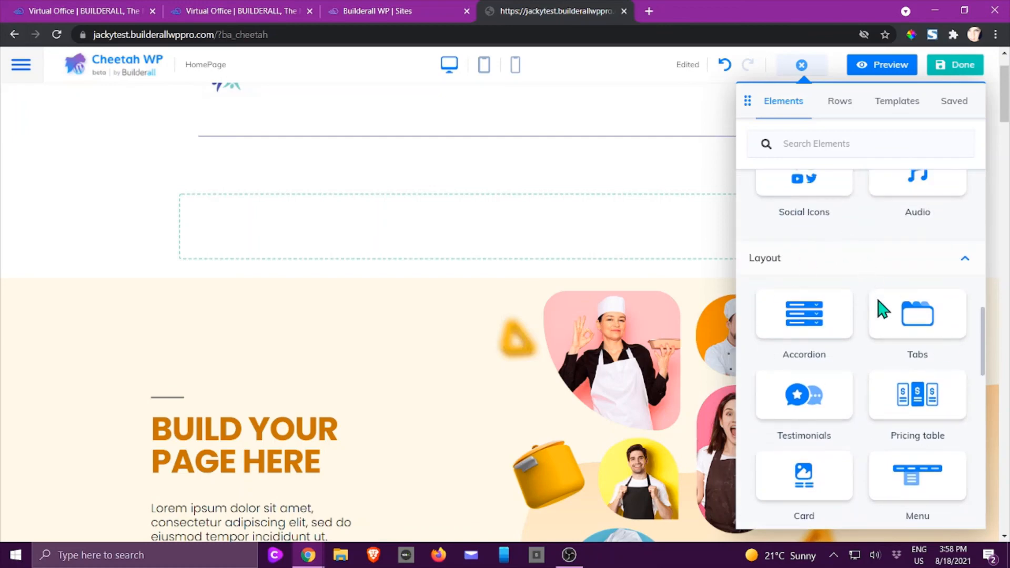
key("alt+Tab")
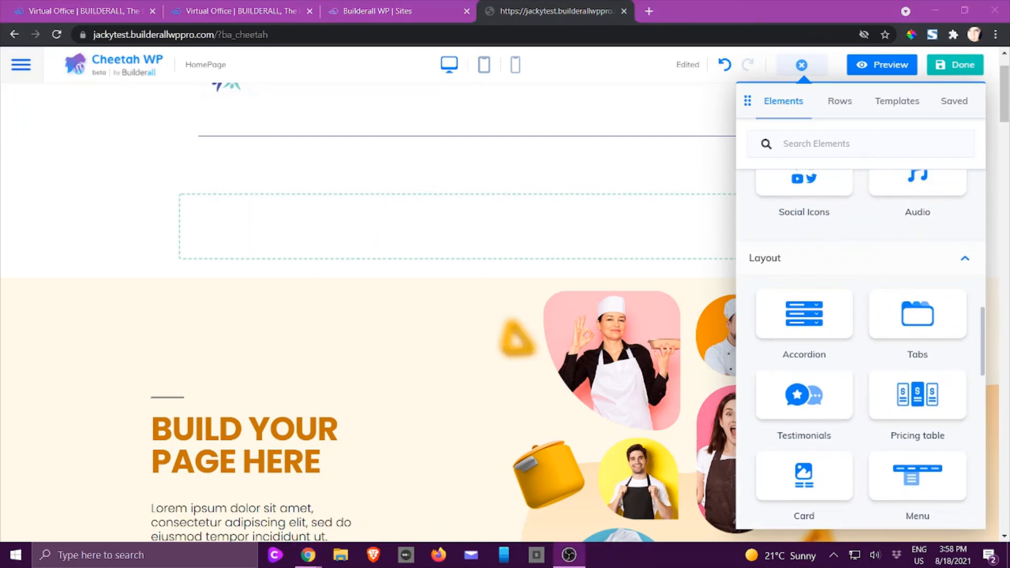